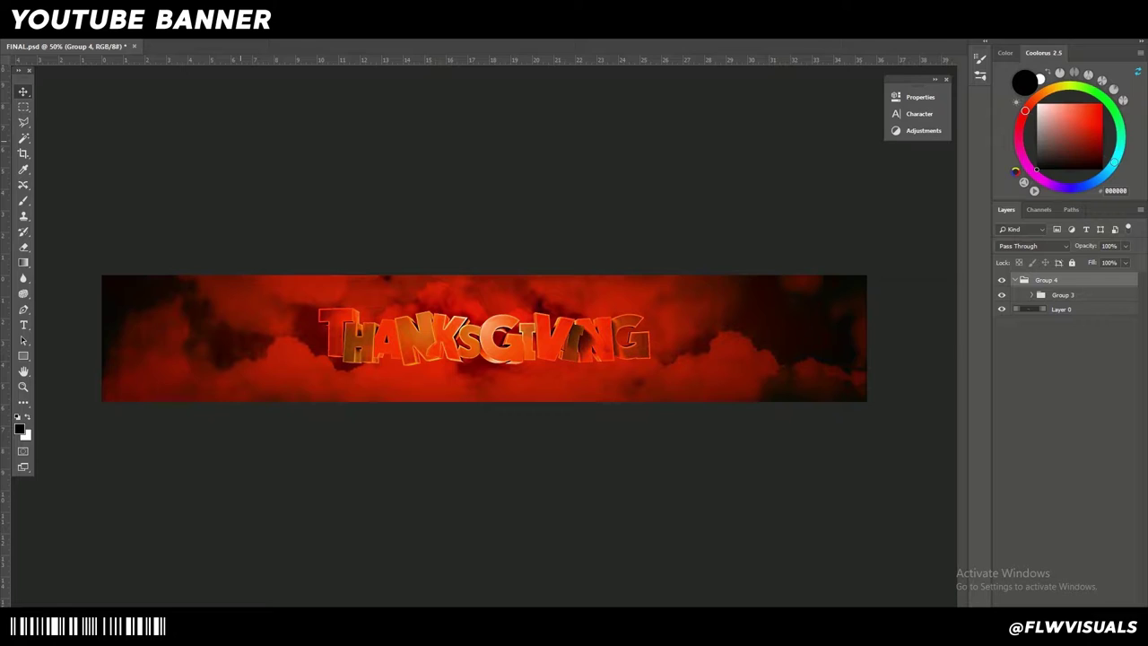
- Inspect the layers nested in Group 4, compare the banner with the adjustments group off and on, and examine the title lettering
left_click(1032, 295)
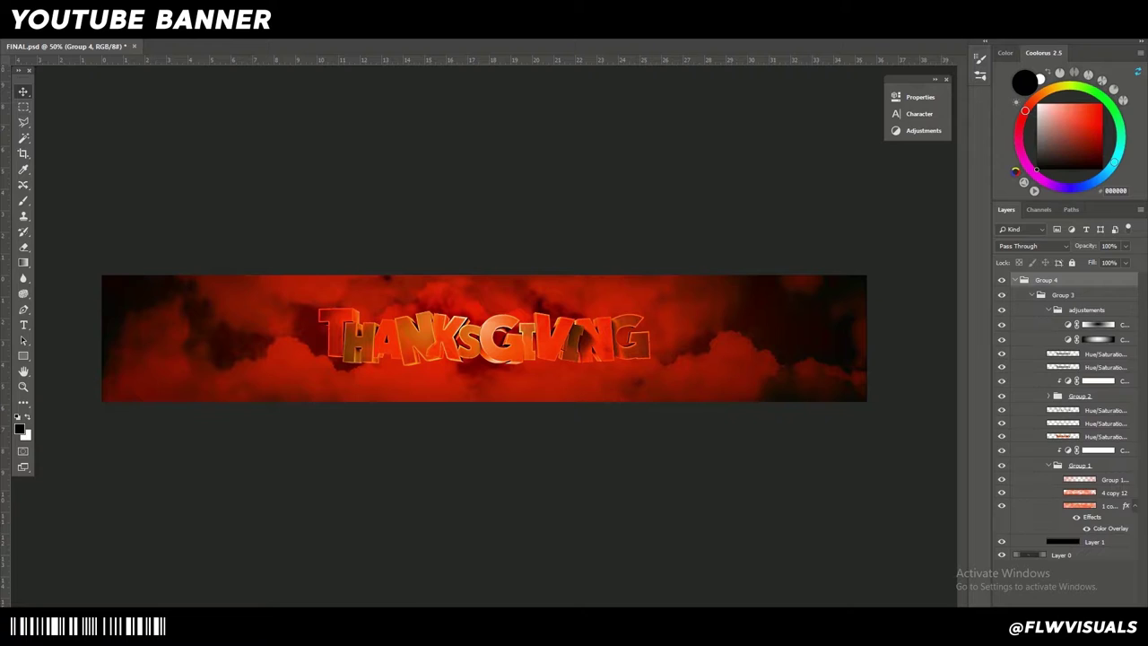
left_click(1002, 311)
left_click(1002, 310)
left_click(1031, 295)
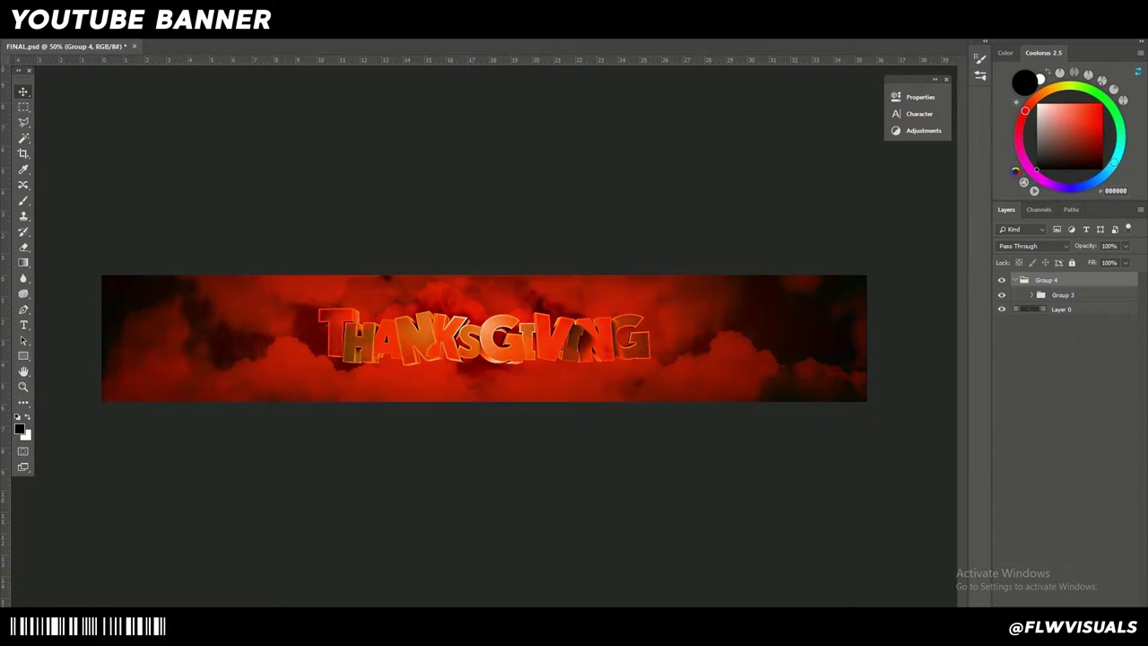
left_click(1015, 280)
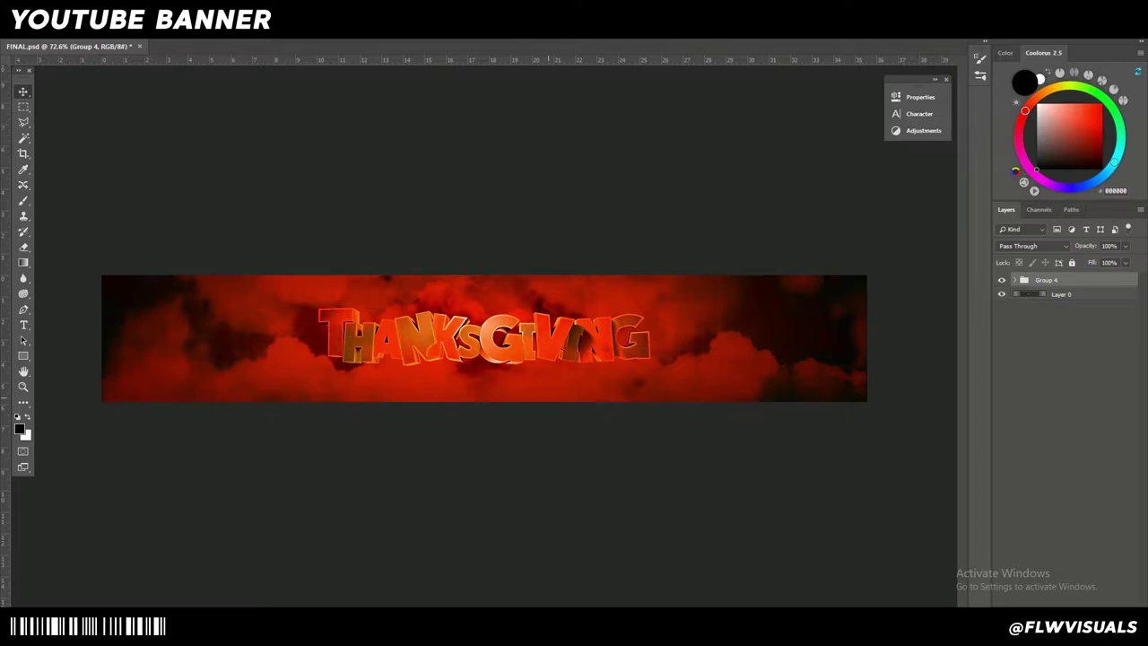
scroll(525, 364, "up", 3)
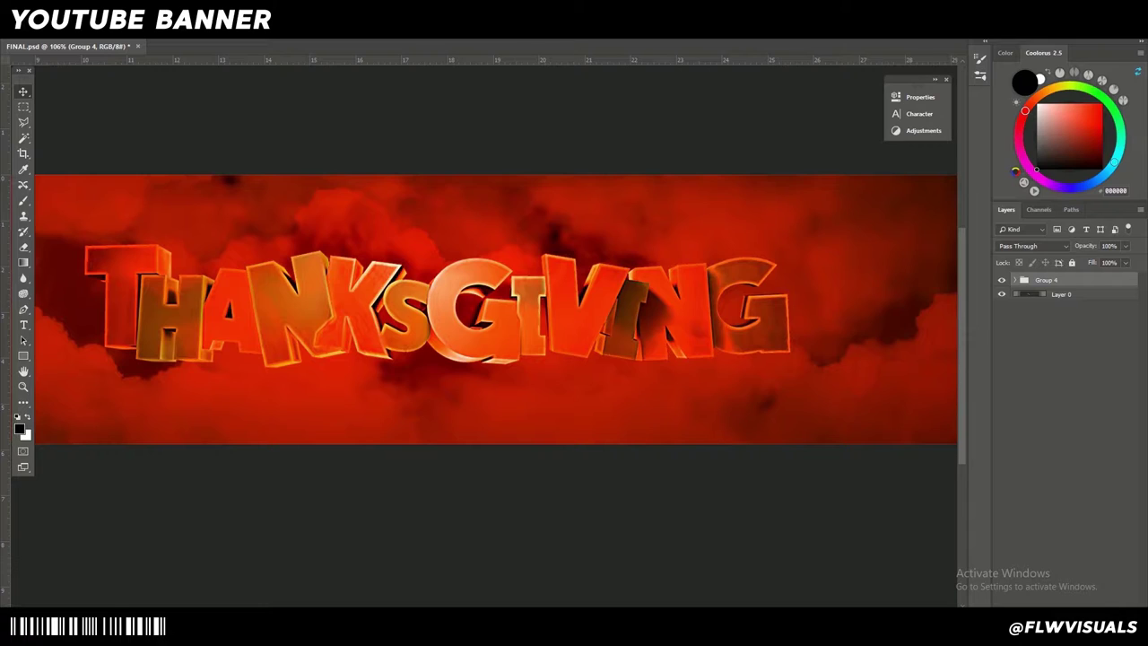
scroll(525, 364, "down", 3)
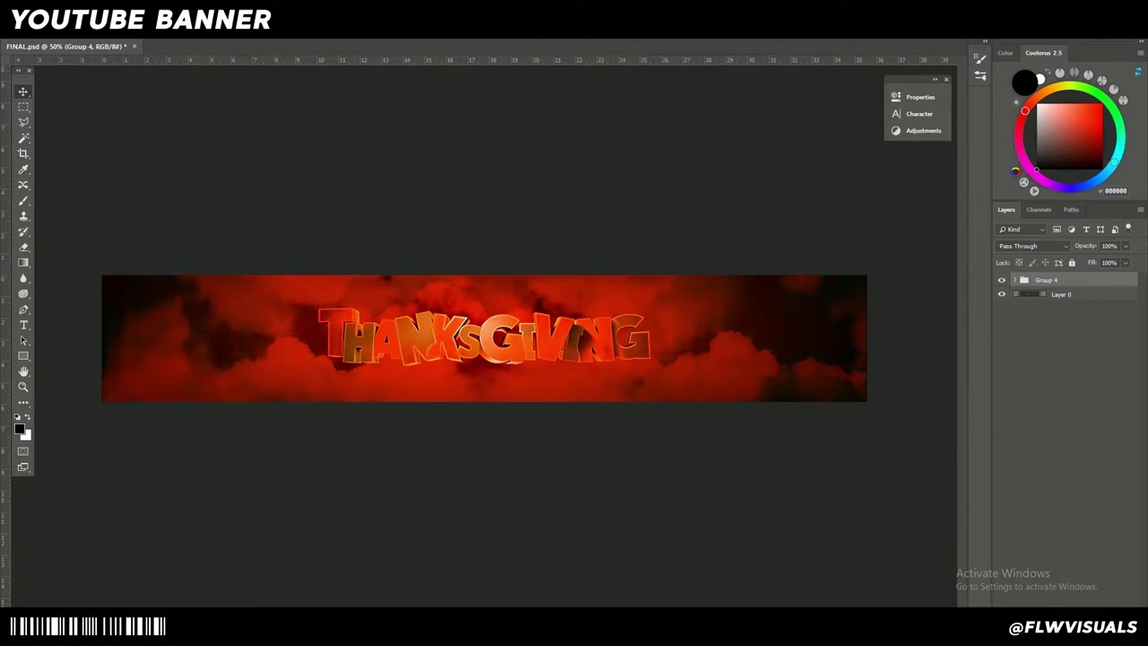
left_click(1015, 280)
left_click(1032, 295)
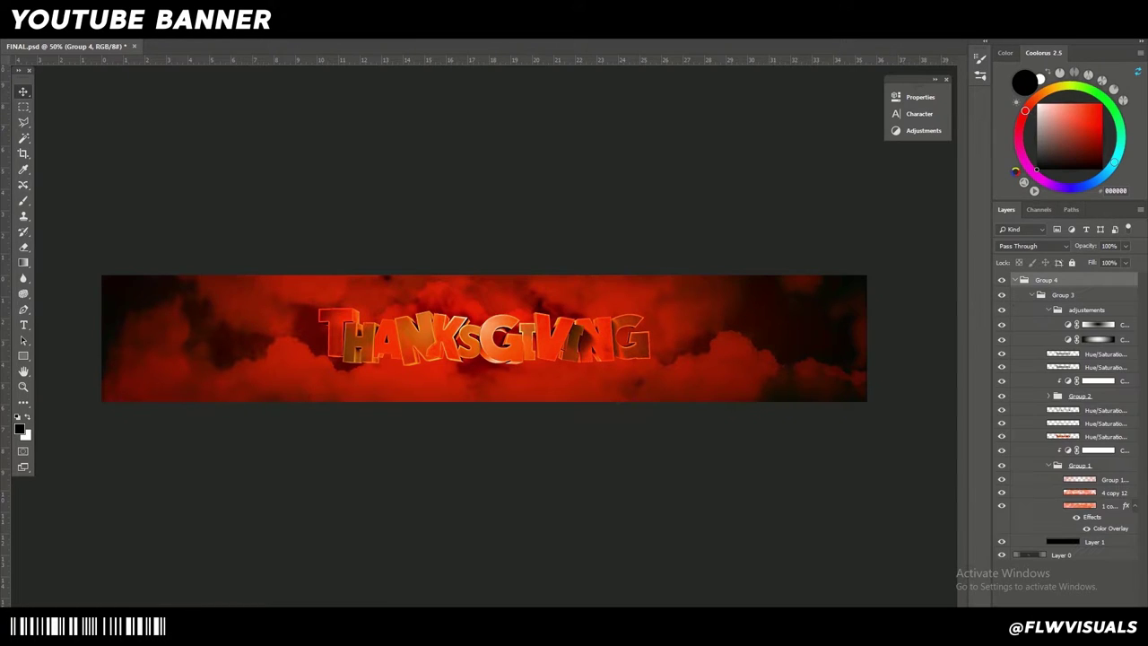
- Ungroup the outer Group 4 and collapse the remaining Group 3, checking the banner with that group hidden and shown
right_click(1077, 280)
right_click(1087, 279)
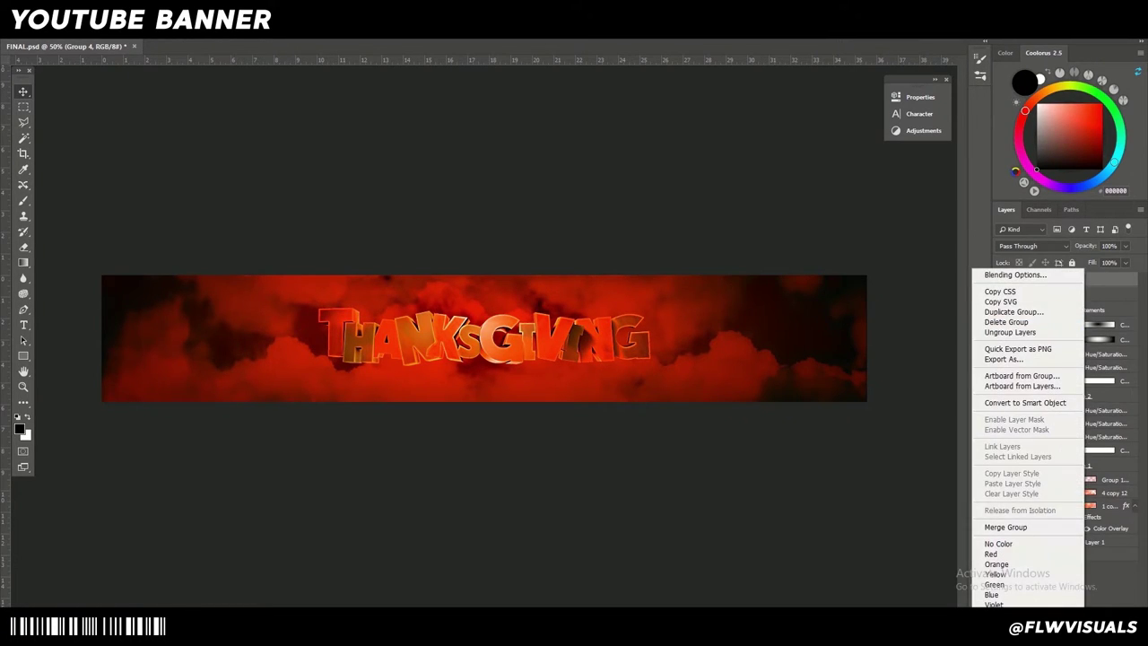
left_click(1028, 332)
left_click(1016, 280)
left_click(1002, 280)
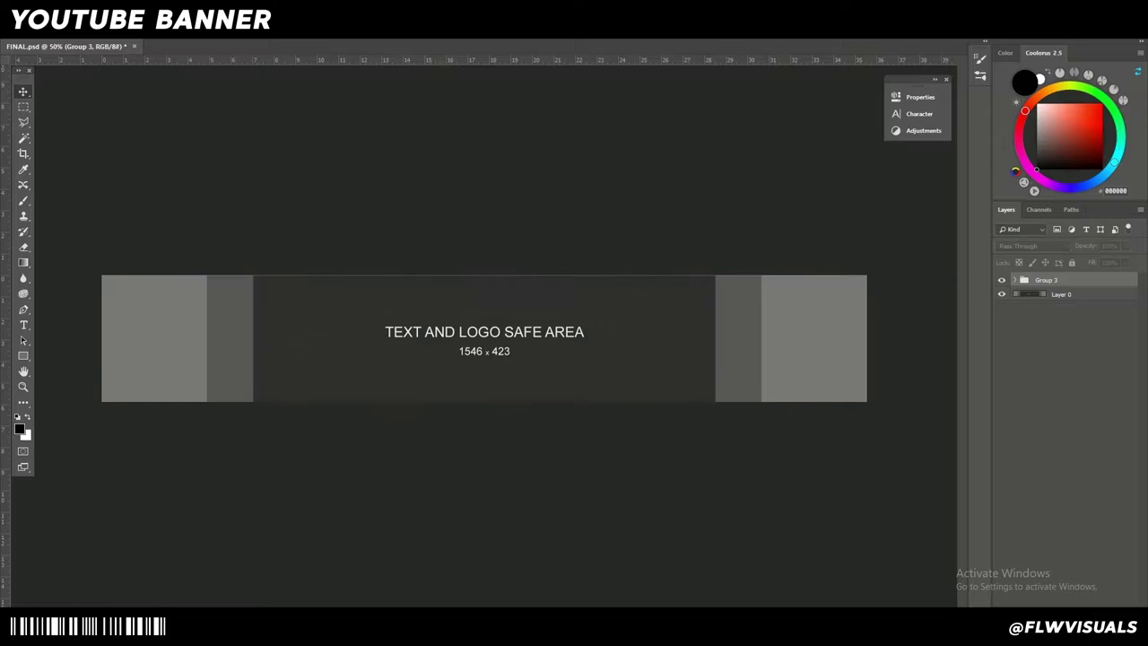
left_click(1002, 280)
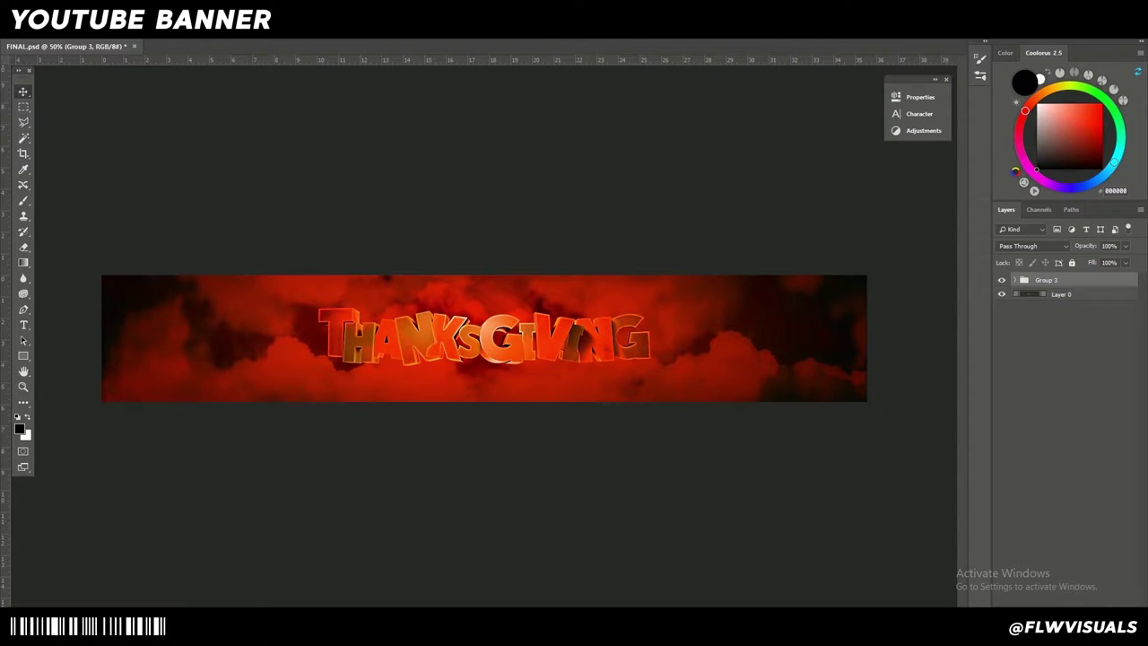
- Duplicate Group 3 and merge the copy into a single layer, keeping both the copy and the original visible
key("ctrl+j")
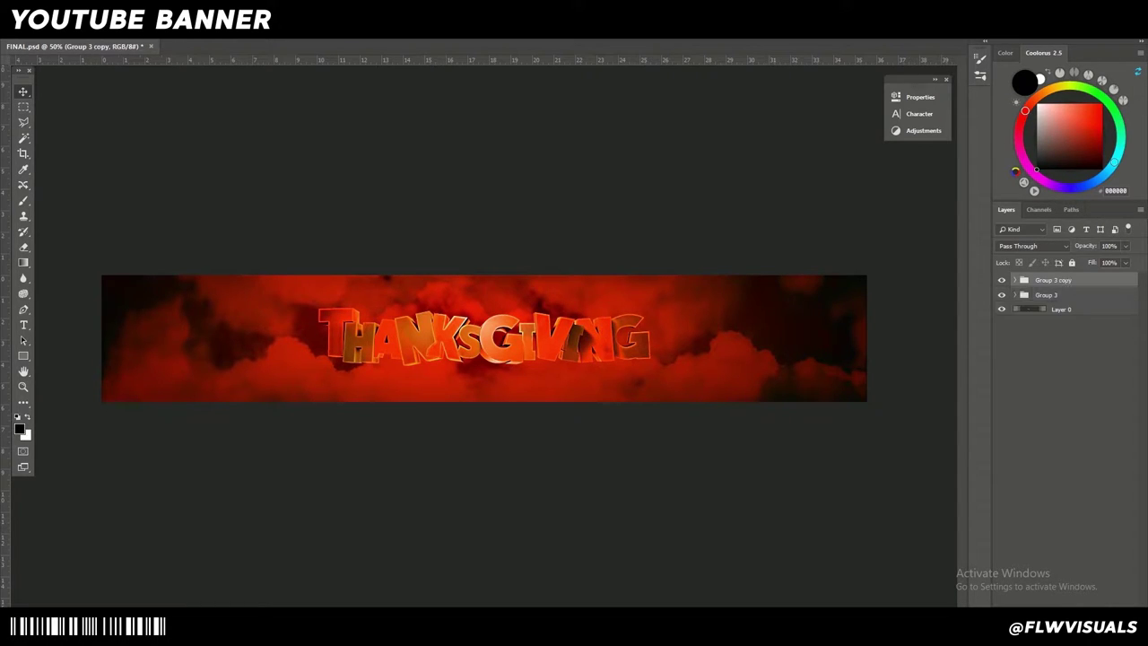
scroll(512, 322, "up", 2)
key("ctrl+t")
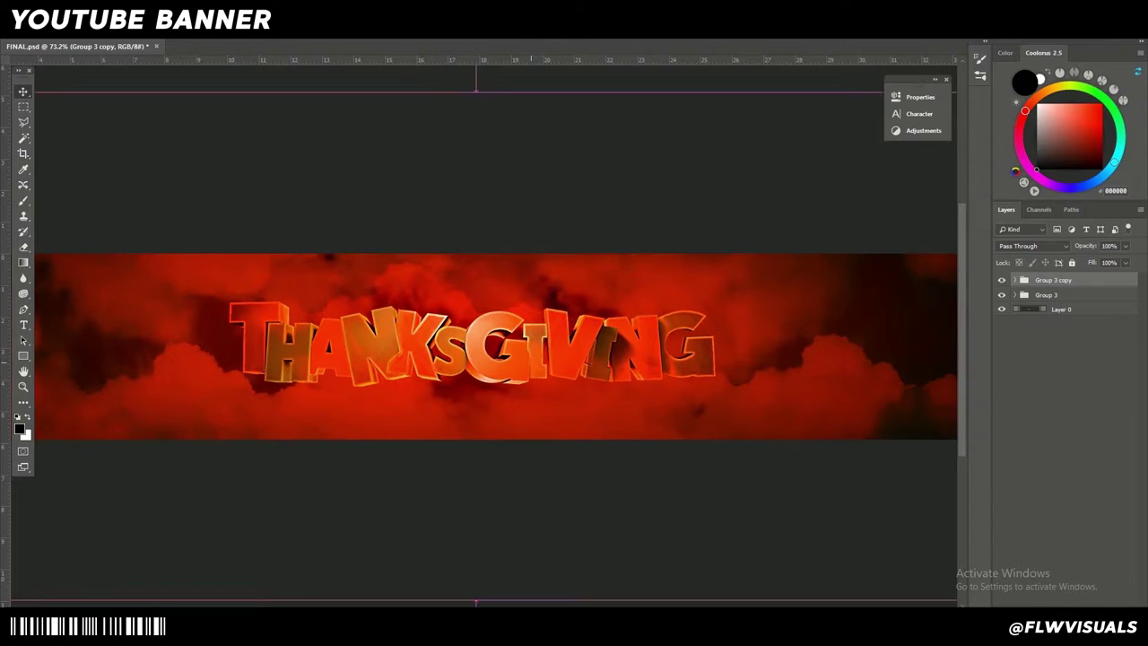
key("ctrl+e")
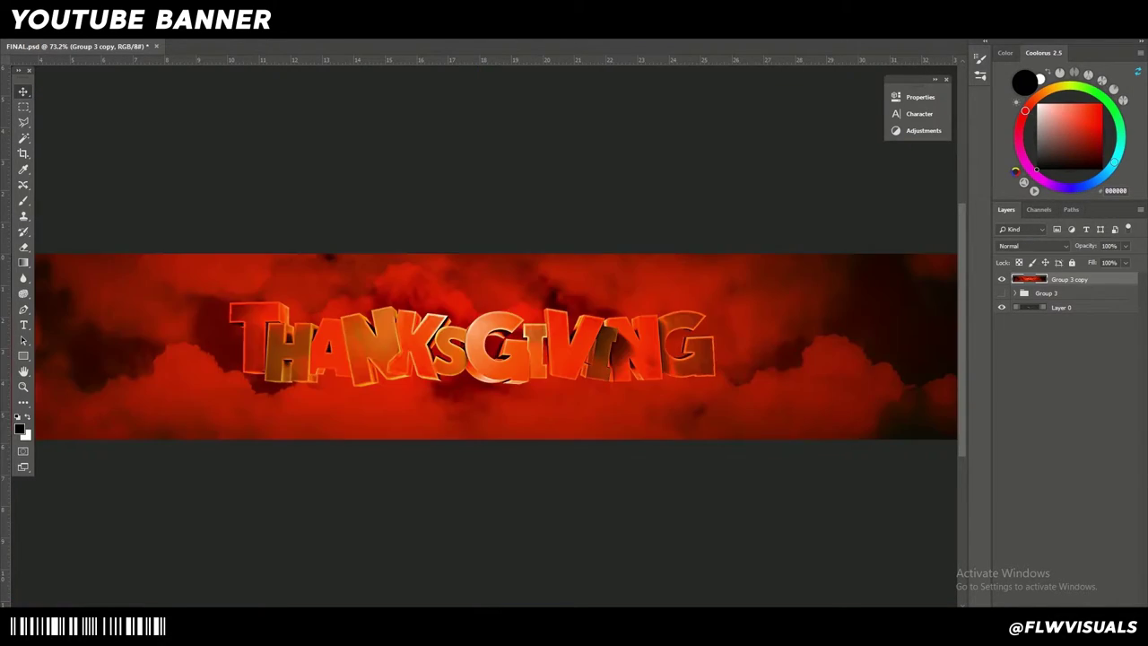
left_click(1002, 279)
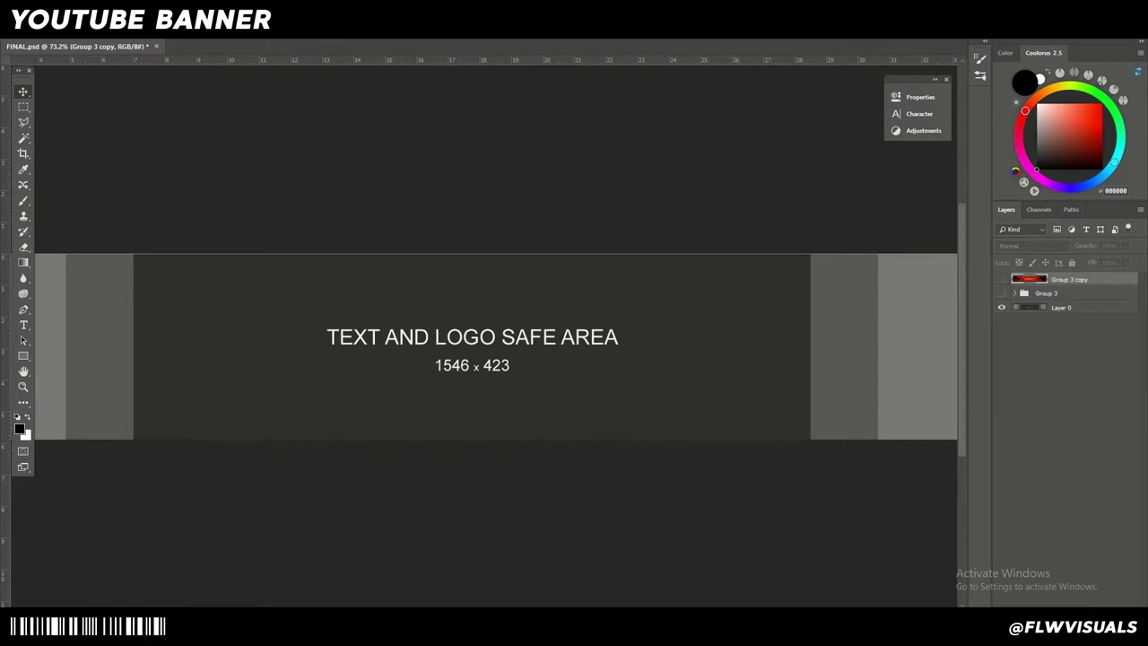
key("ctrl+comma")
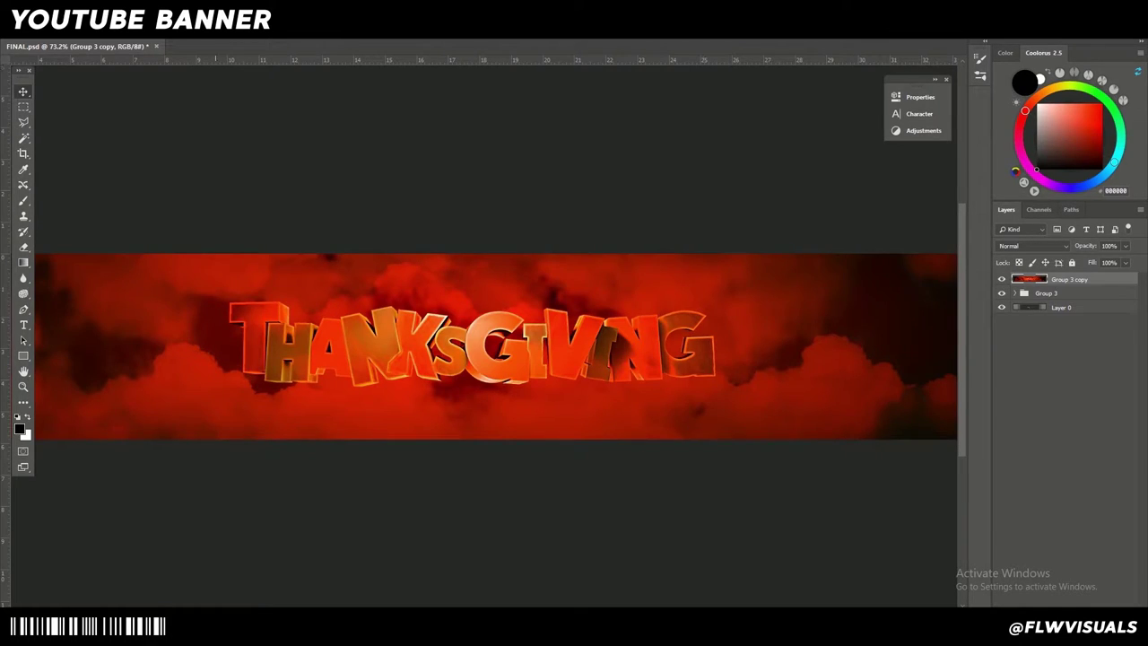
- Apply a Gaussian Blur to the merged Group 3 copy so the lettering and clouds become soft but stay recognizable
left_click(183, 8)
mouse_move(208, 143)
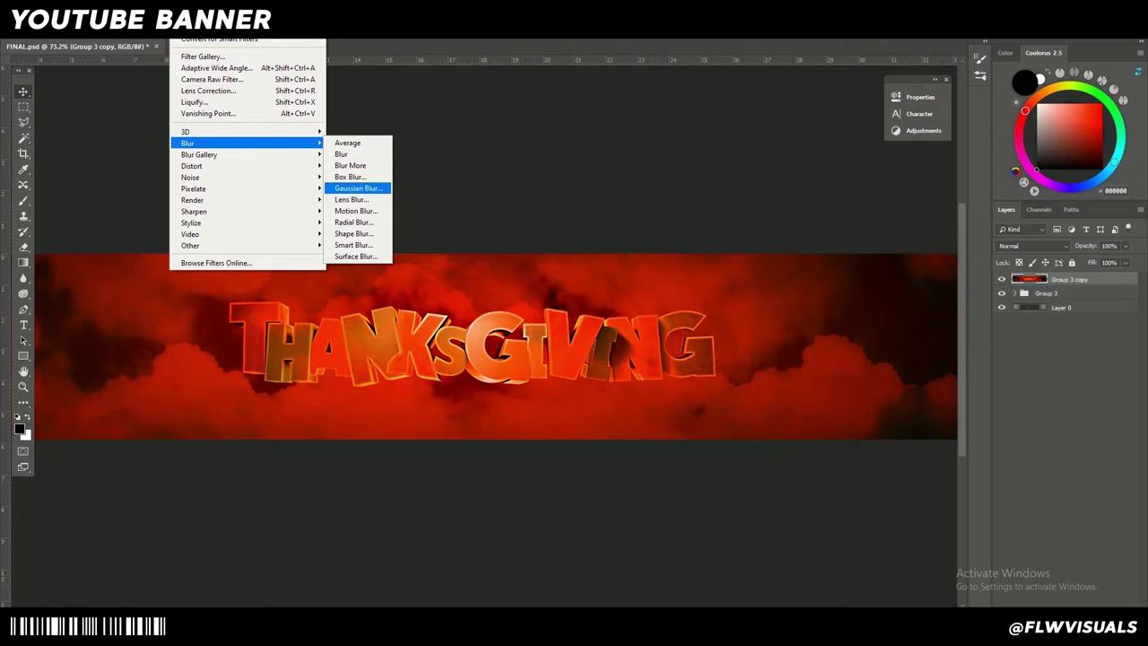
left_click(358, 188)
scroll(472, 342, "down", 11)
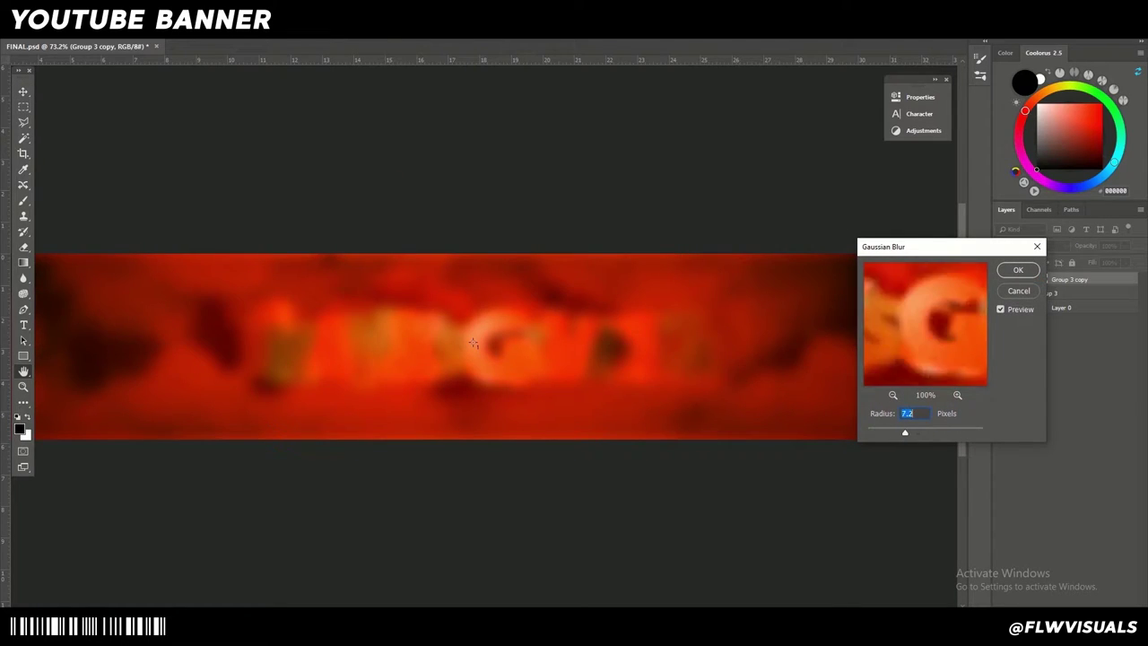
scroll(473, 343, "up", 2)
key("Up")
key("Up")
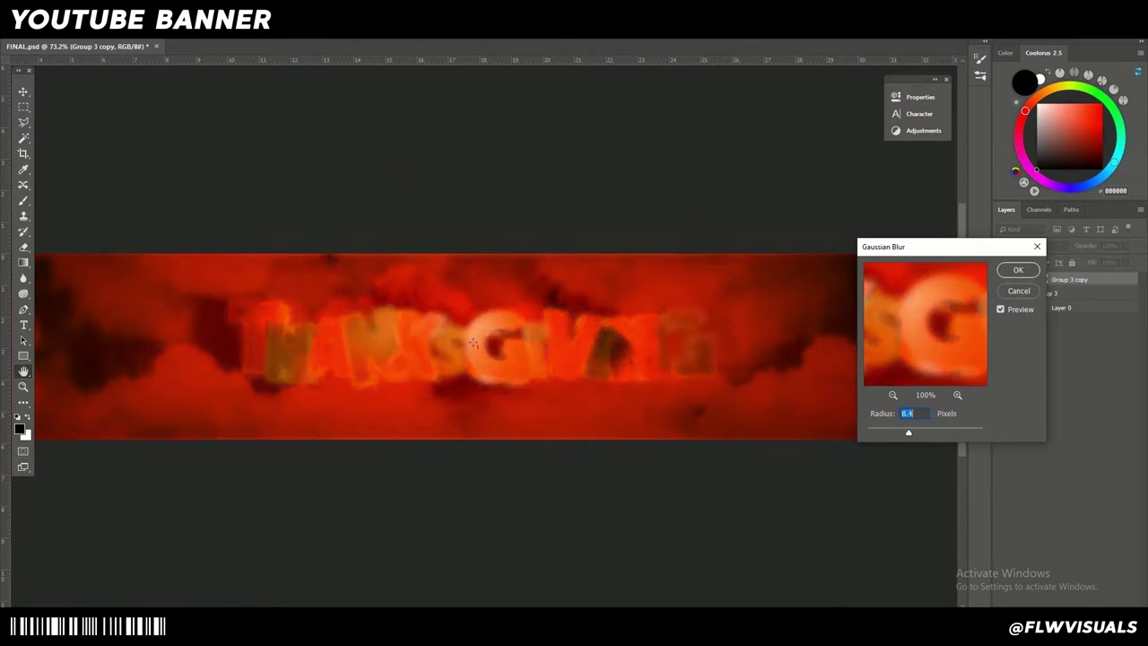
key("Up")
key("Up")
key("Up")
key("Up")
key("Return")
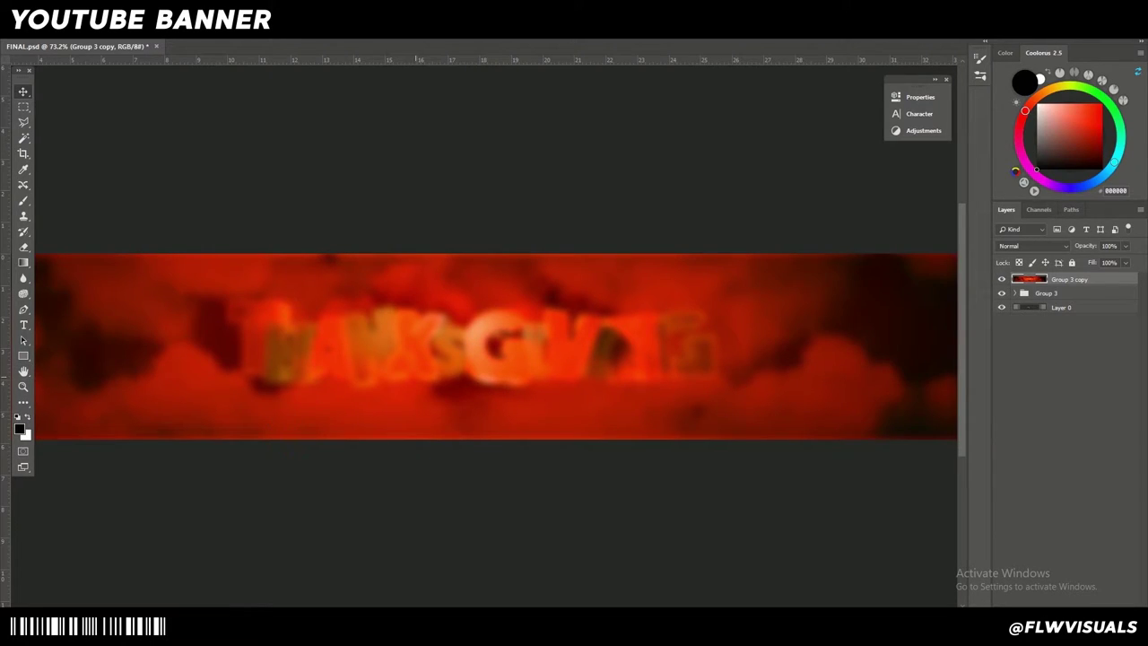
- Set the blurred Group 3 copy's blend mode to Overlay and compare the banner with the layer hidden and shown
scroll(395, 400, "down", 3)
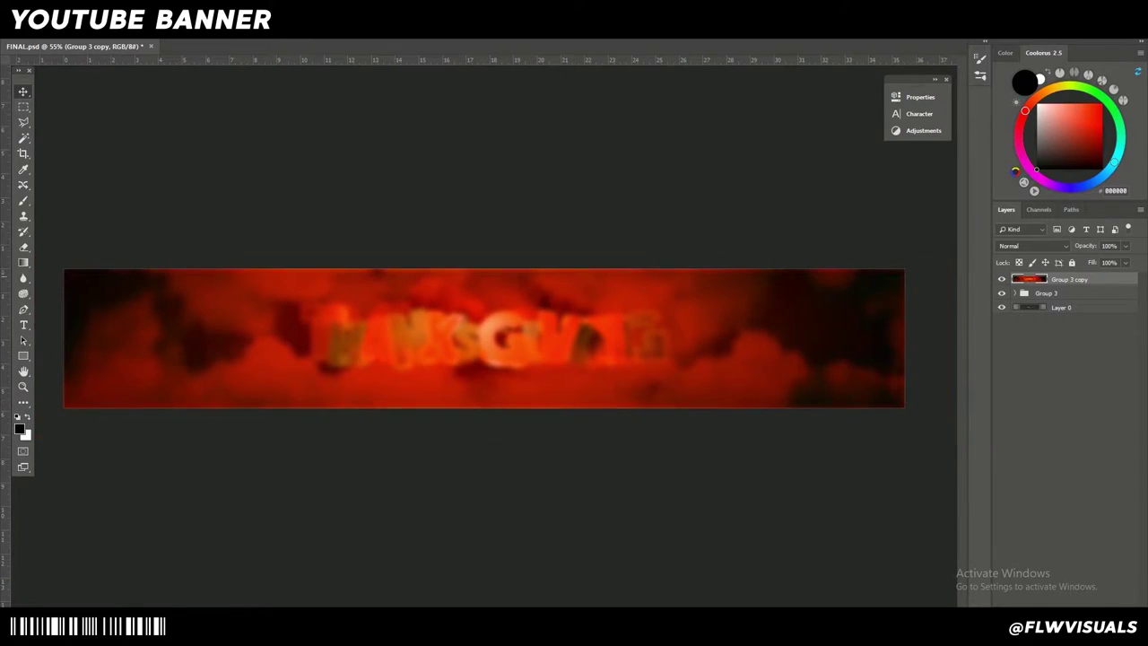
left_click(1032, 246)
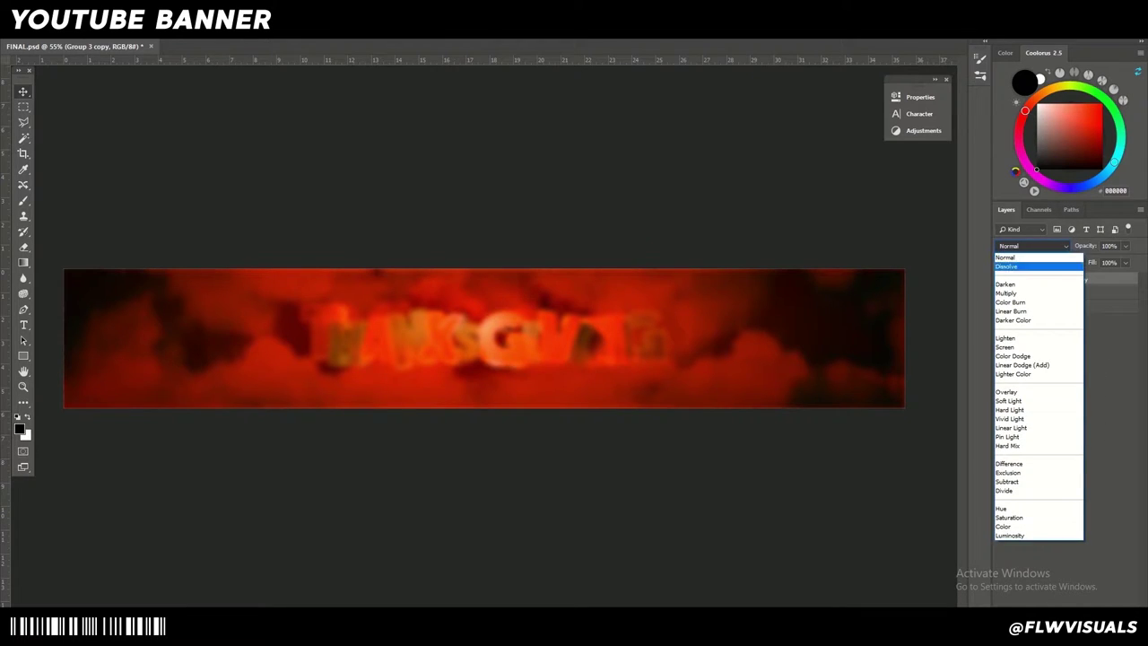
left_click(1008, 392)
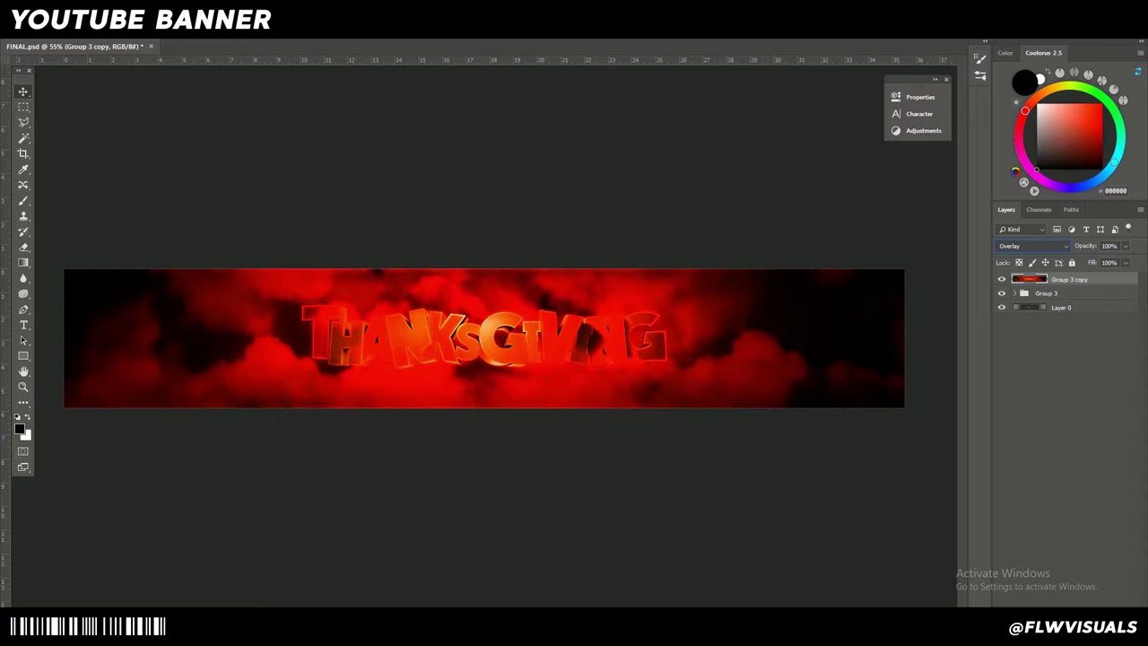
left_click(1049, 395)
scroll(456, 354, "up", 5)
scroll(465, 354, "up", 4)
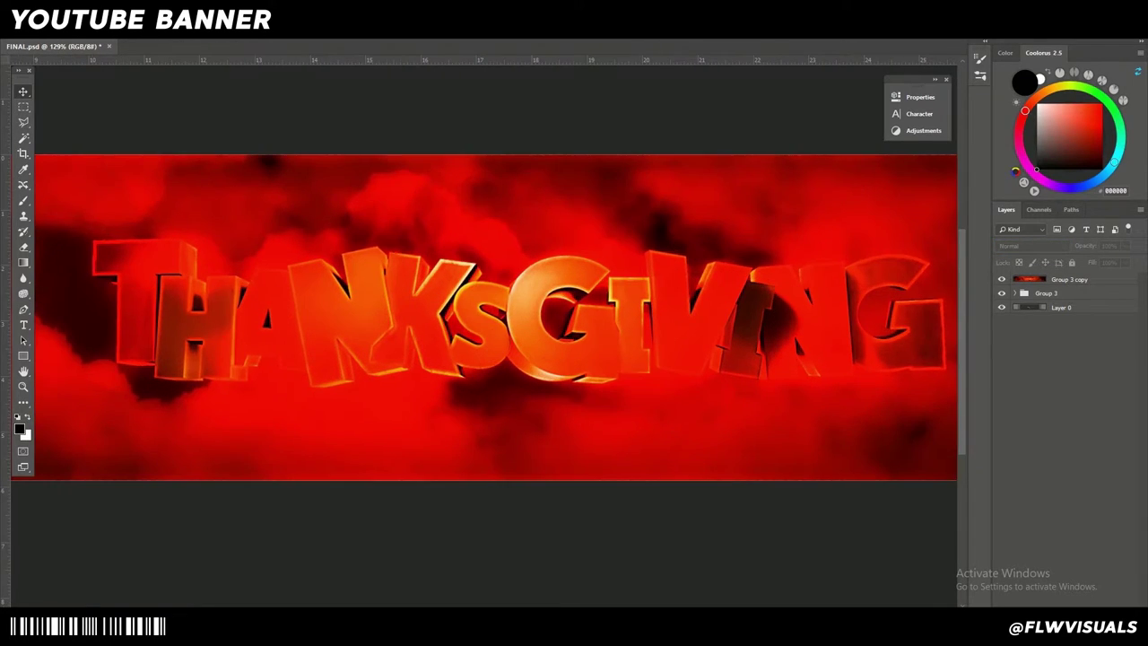
scroll(464, 354, "down", 3)
left_click(1002, 279)
left_click(1002, 279)
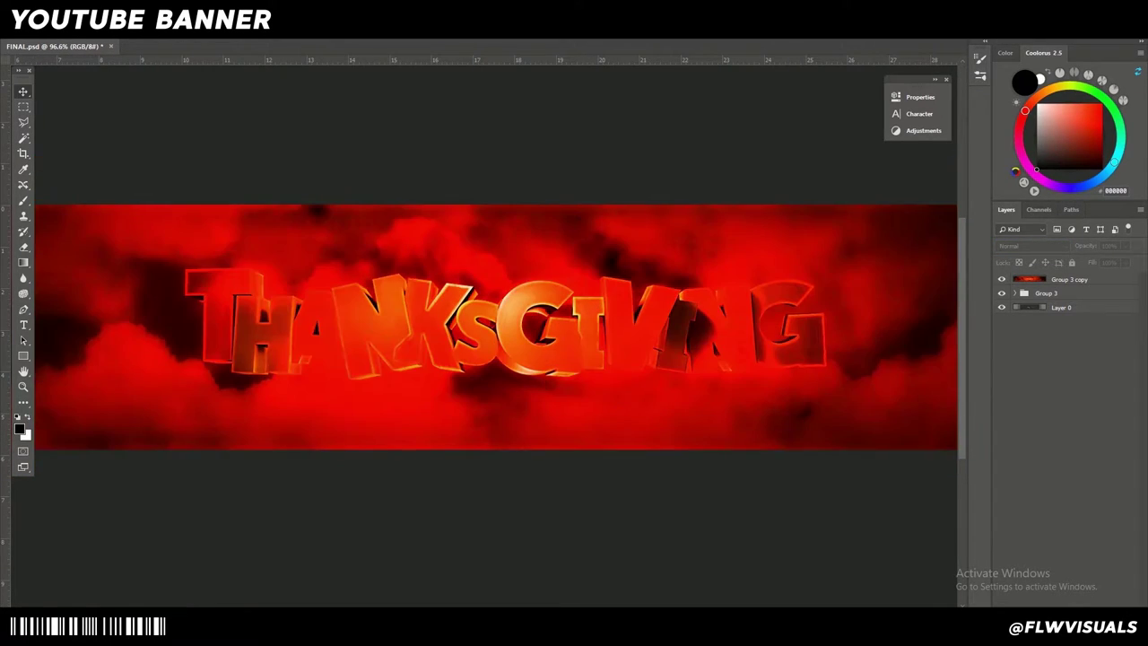
- Reduce the opacity of the blurred Group 3 copy to 71% and check the whole banner
left_click(1069, 279)
mouse_move(1085, 246)
left_mouse_down()
mouse_move(1044, 246)
mouse_move(1068, 246)
left_mouse_up()
type("39")
key("Return")
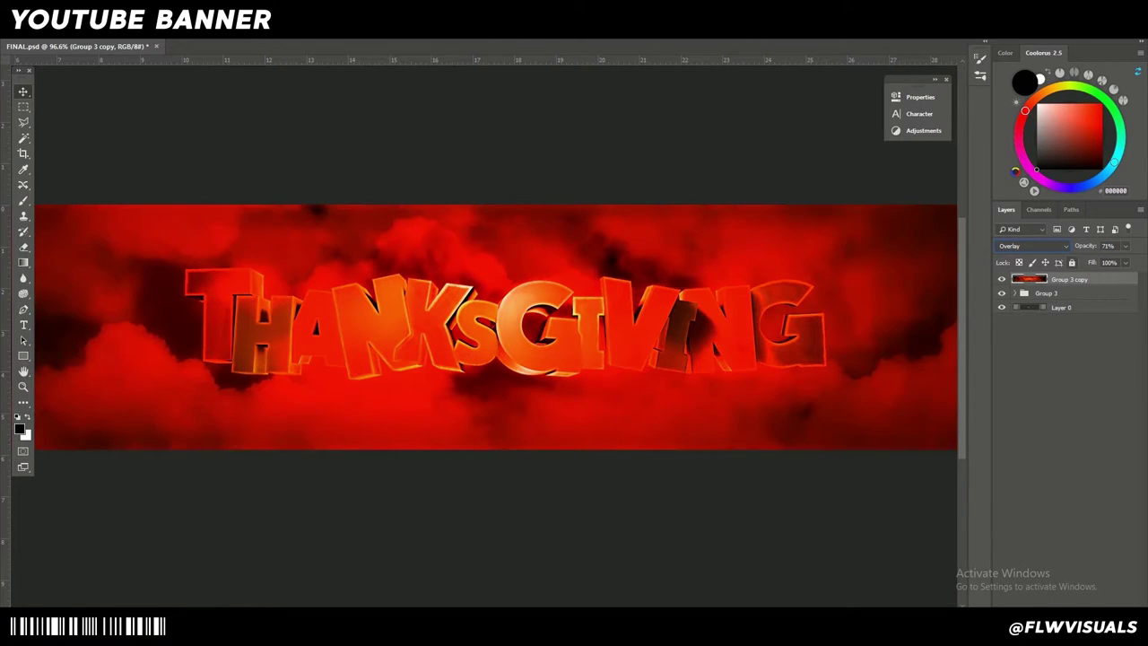
left_click(212, 173)
scroll(212, 173, "down", 5)
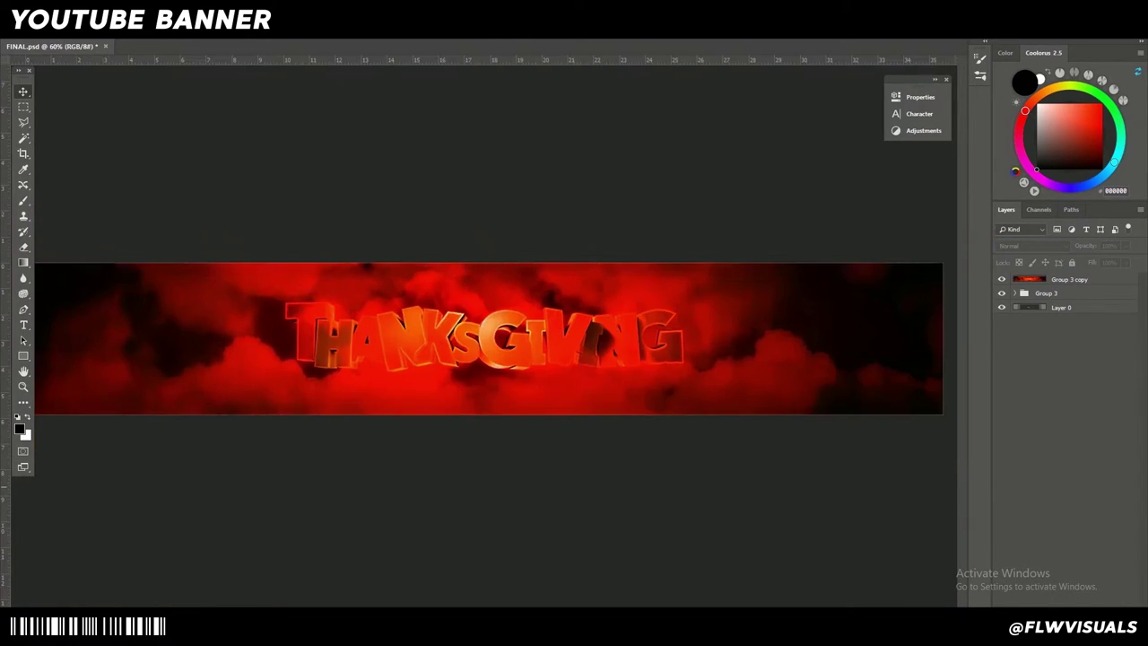
- Lower the opacity of the blurred overlay layer further for a subtler glow, leaving it visible and deselected
left_click(1047, 294)
left_click(1069, 279)
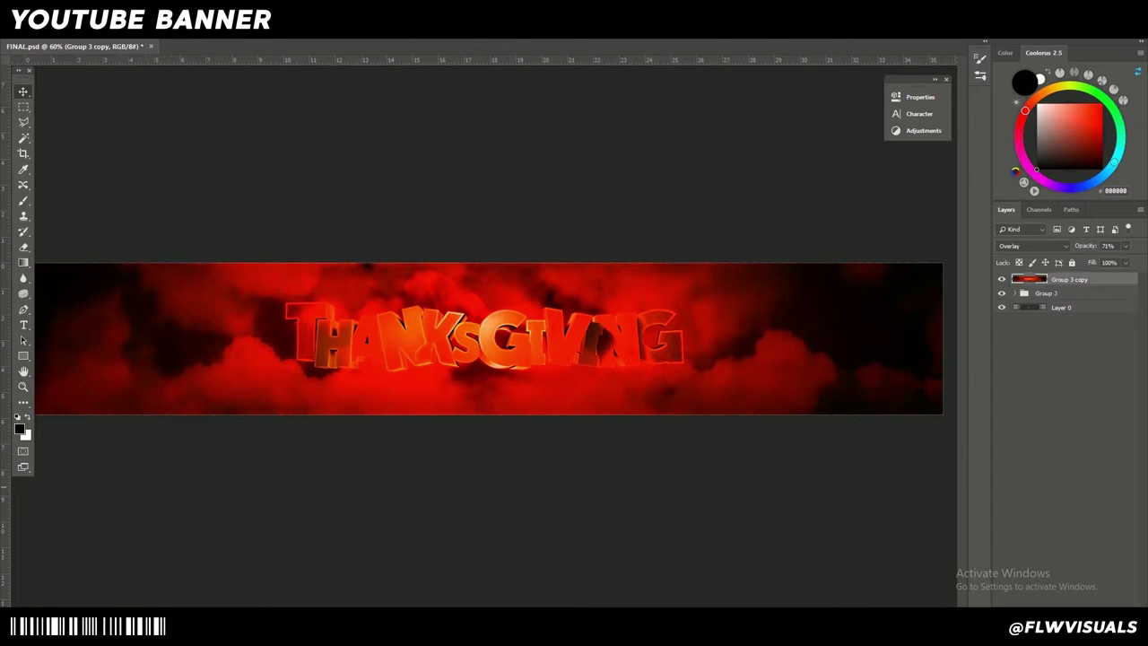
left_click_drag(1085, 245, 1076, 246)
key("4")
left_click(1002, 279)
left_click(1064, 385)
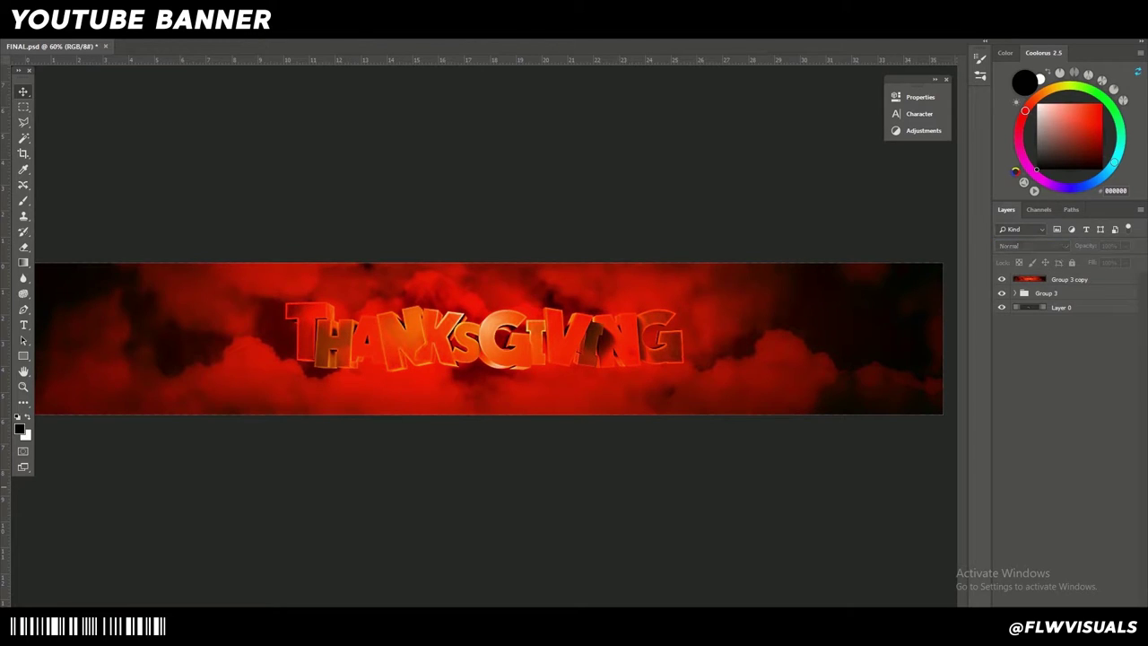
- Make a second merged copy of Group 3 and place it at the top of the layer stack
left_click(1067, 293)
key("ctrl+j")
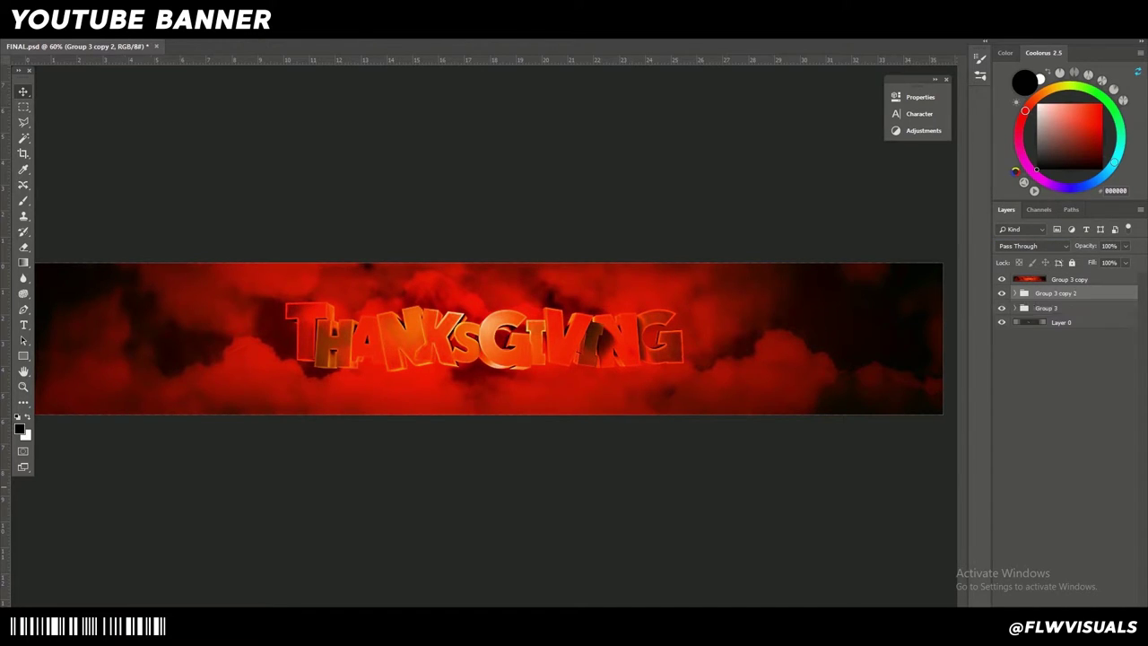
key("ctrl+e")
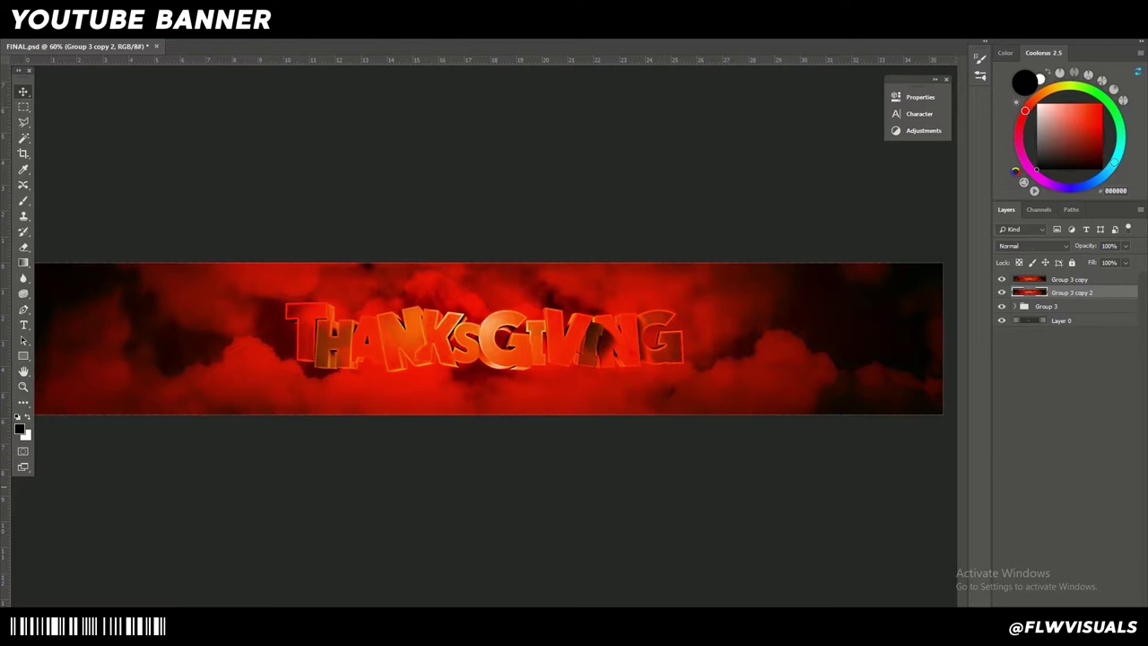
key("ctrl+bracketright")
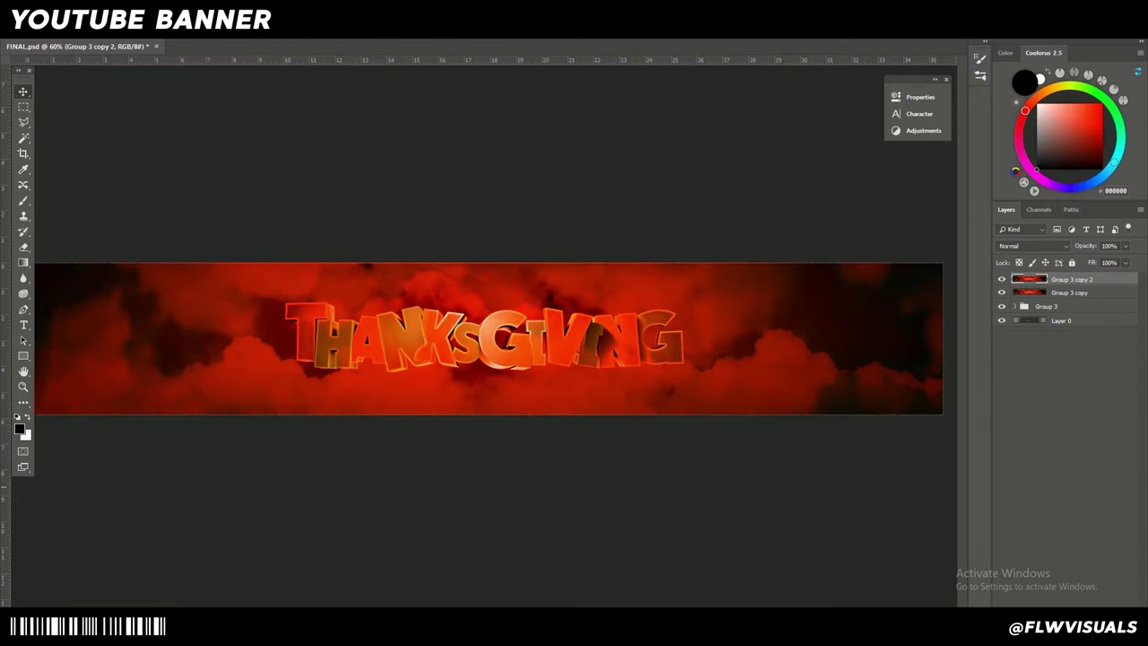
- Apply a High Pass filter to the topmost merged copy with a small radius that leaves only thin lettering outlines
left_click(182, 9)
mouse_move(224, 245)
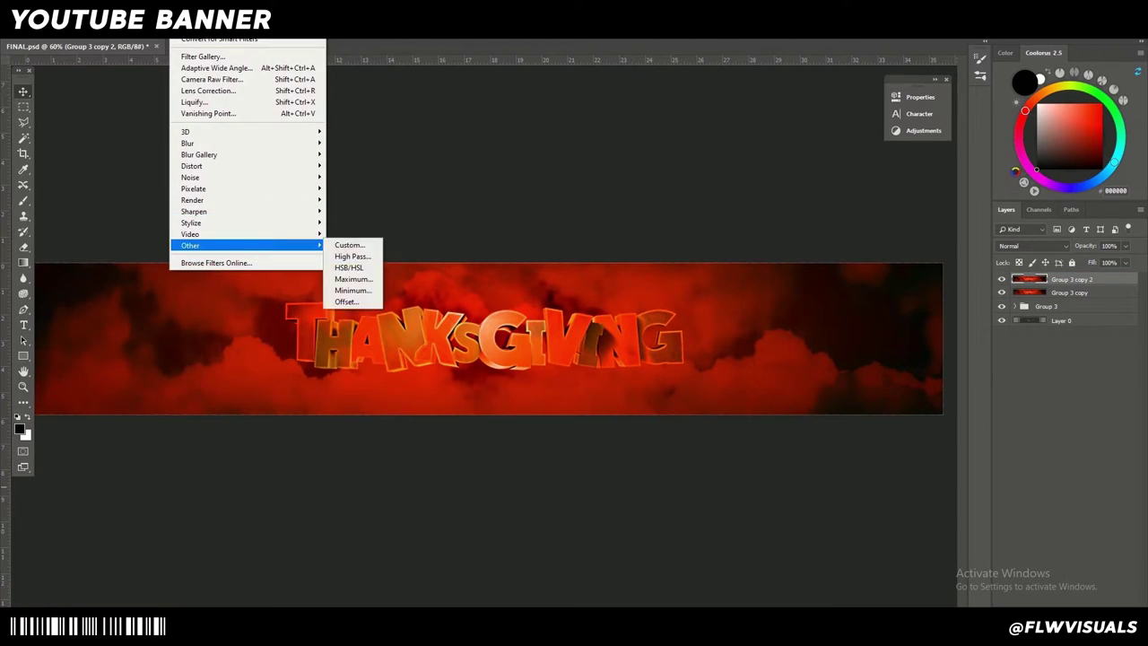
left_click(353, 257)
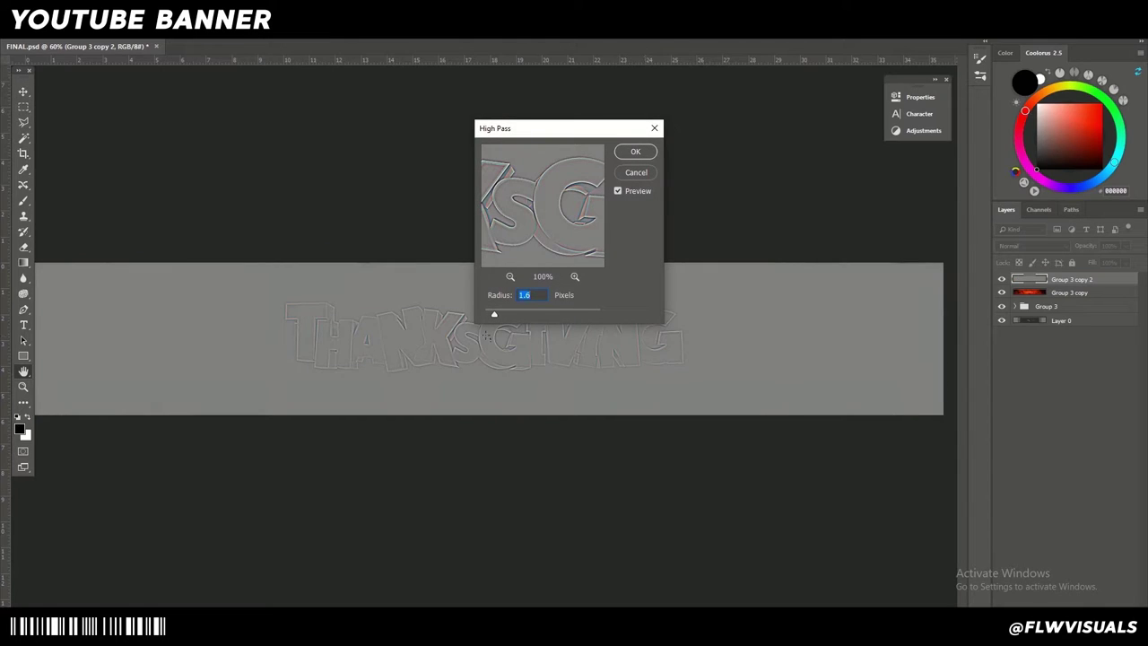
left_click_drag(494, 314, 486, 336)
key("Up")
key("Up")
key("Up")
key("Return")
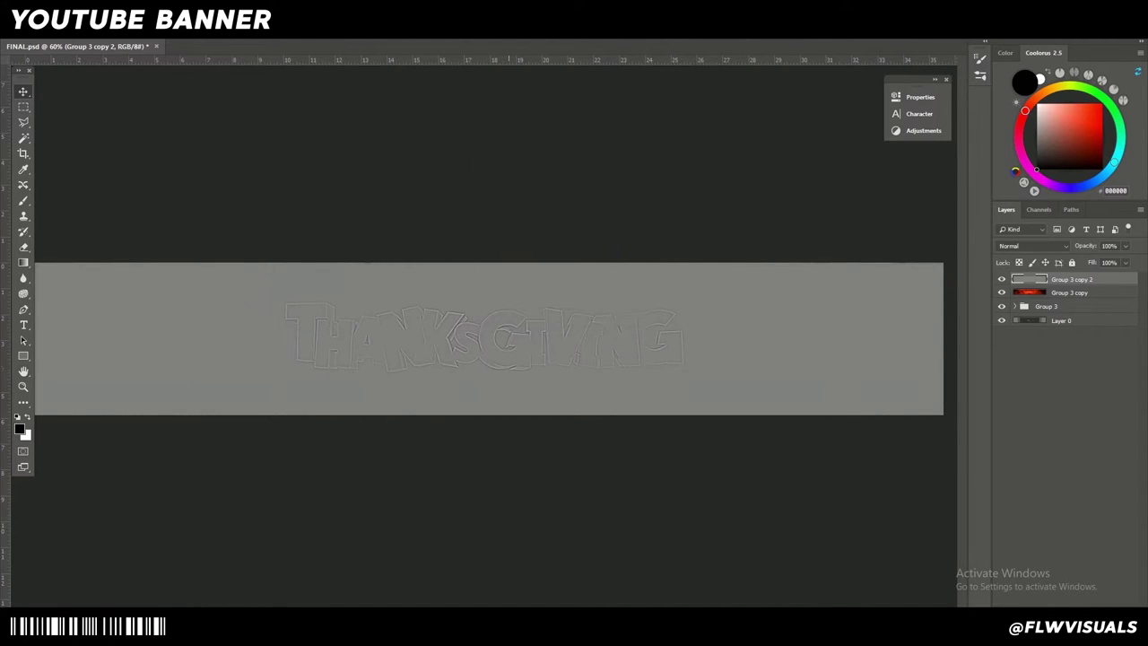
- Set the high-pass layer's blend mode to Overlay and compare the lettering with the layer hidden and shown
scroll(484, 344, "up", 3)
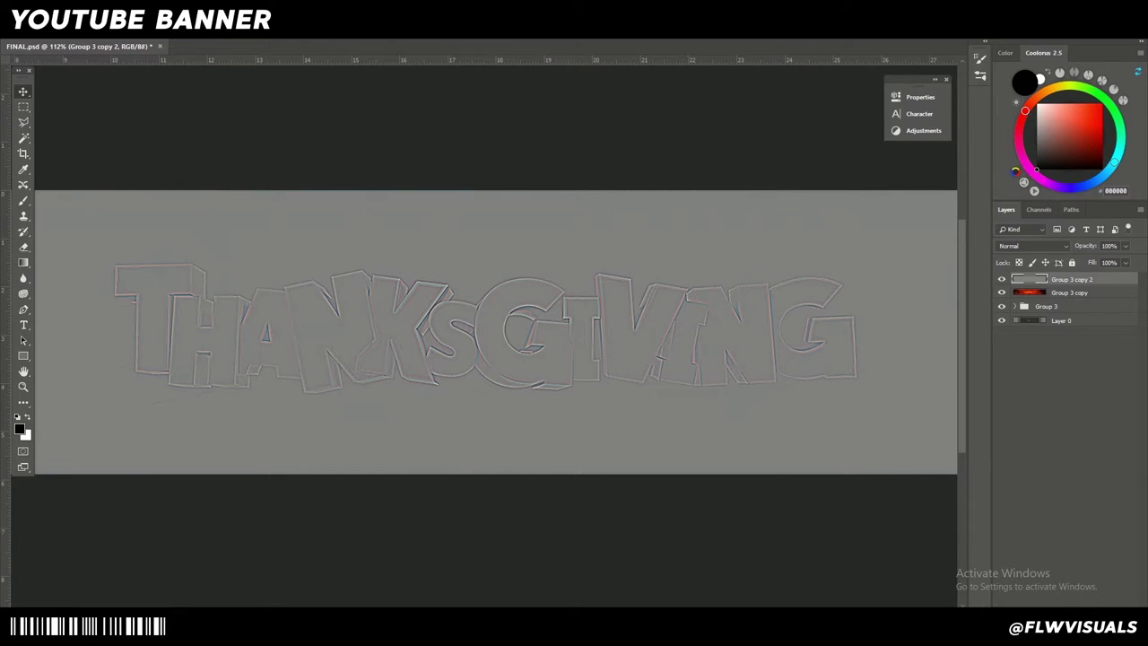
left_click(1031, 246)
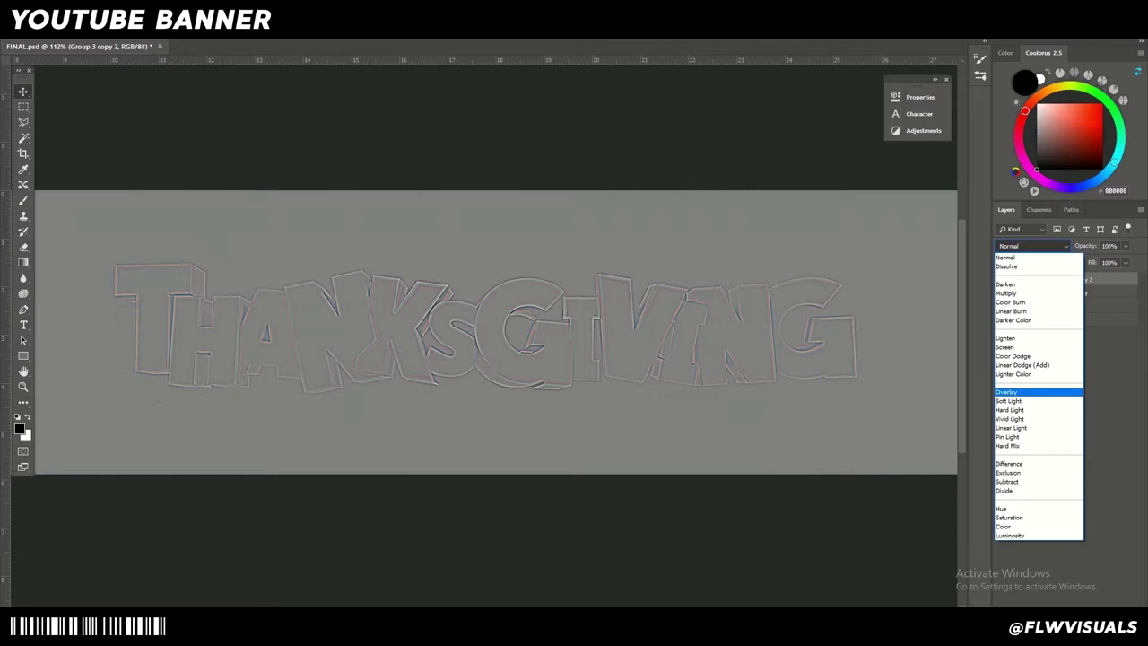
left_click(1007, 392)
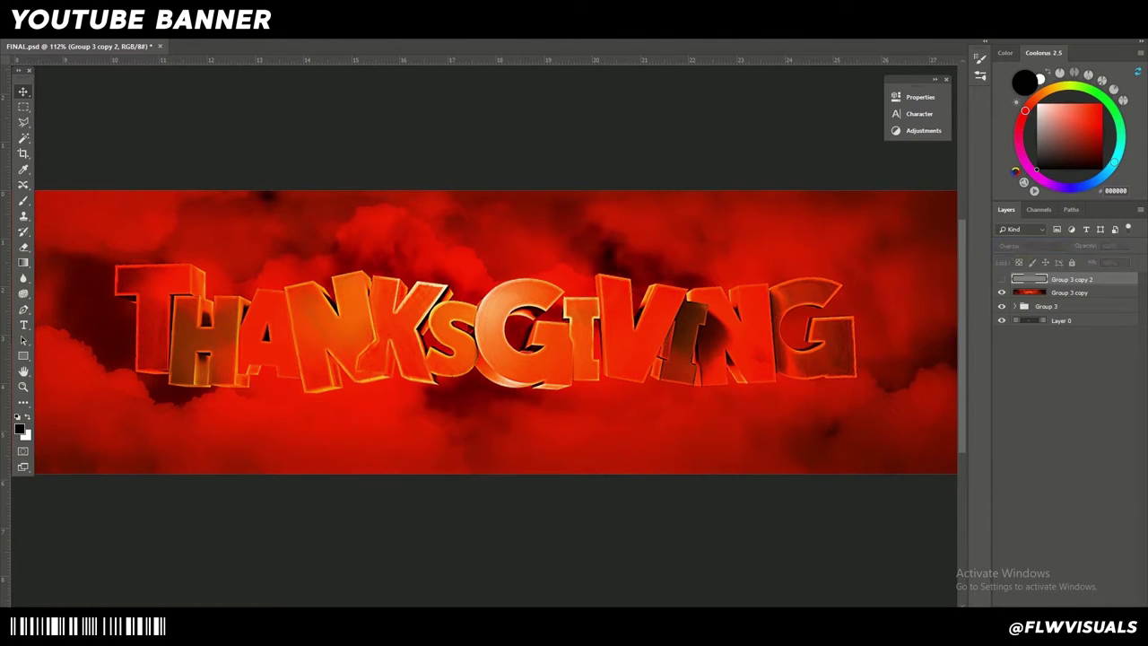
scroll(583, 309, "up", 3)
left_click(1002, 279)
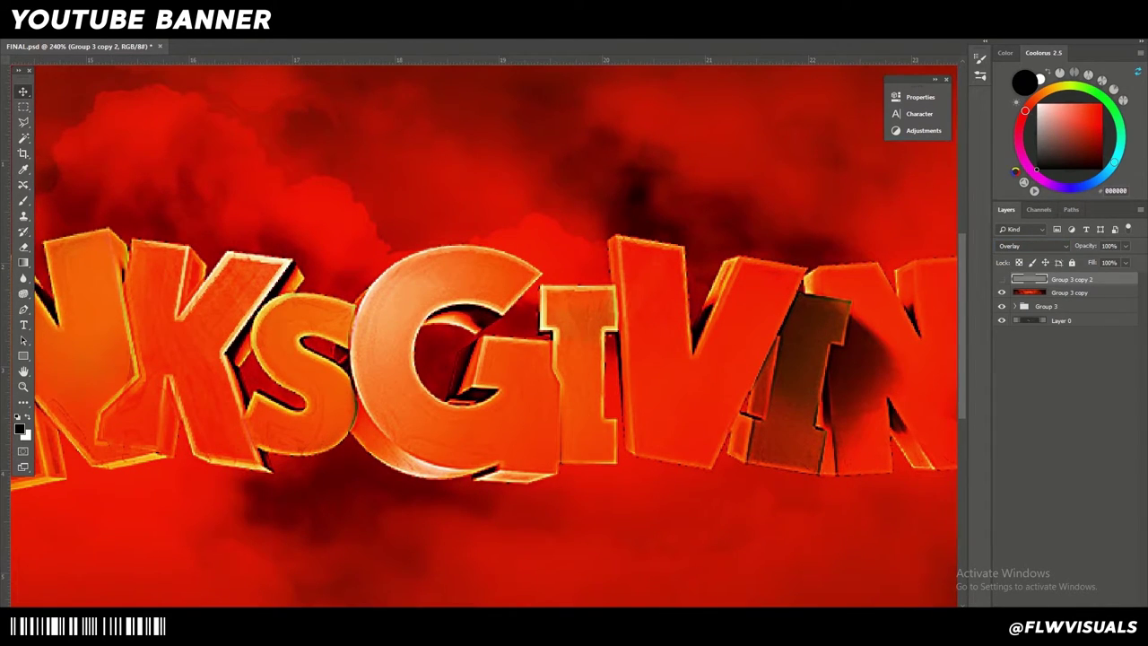
left_click(1002, 279)
scroll(563, 323, "down", 5)
scroll(504, 331, "up", 1)
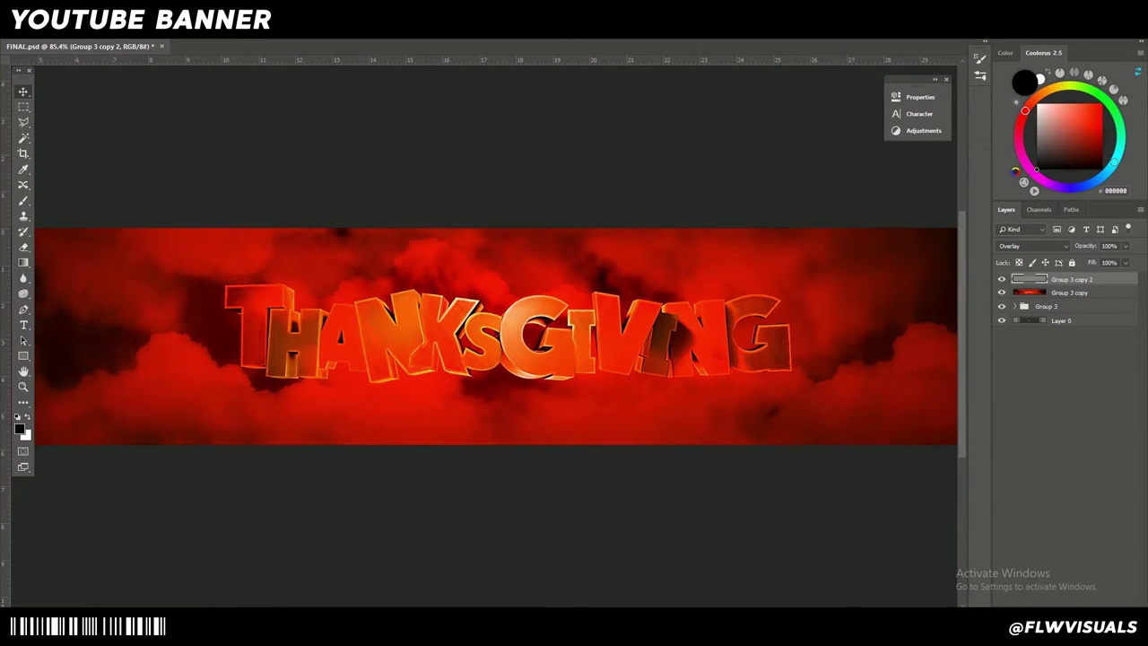
- Group Group 3 together with its two copies, and add a duplicate of the new group merged into a single layer
left_click(1046, 307)
left_click(1072, 279, "shift")
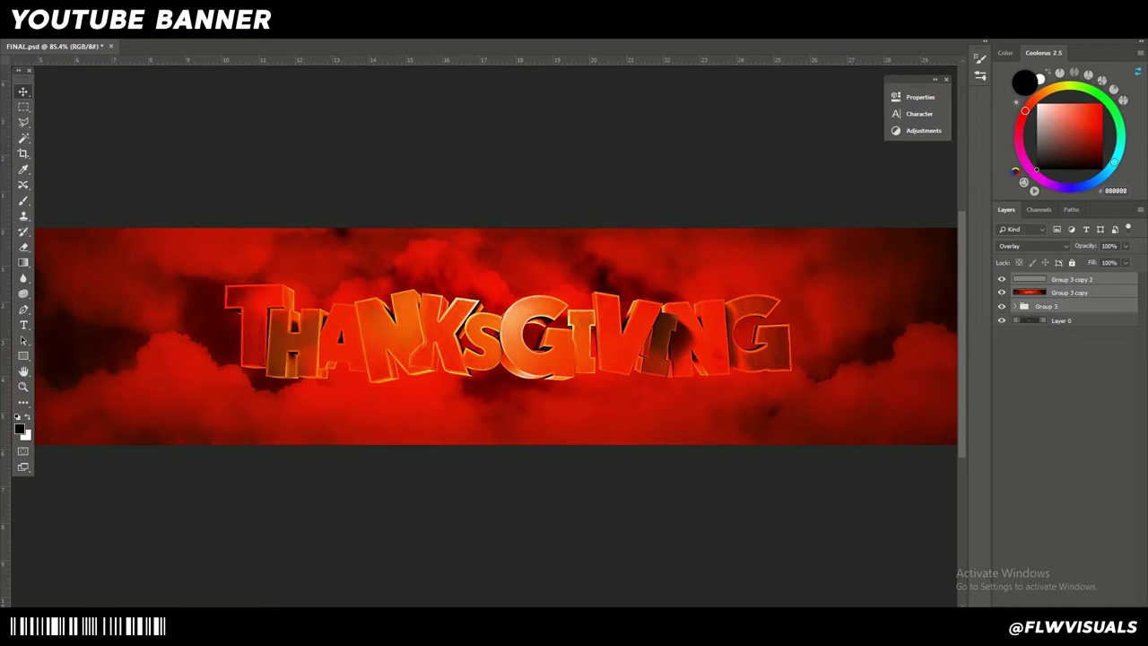
key("ctrl+g")
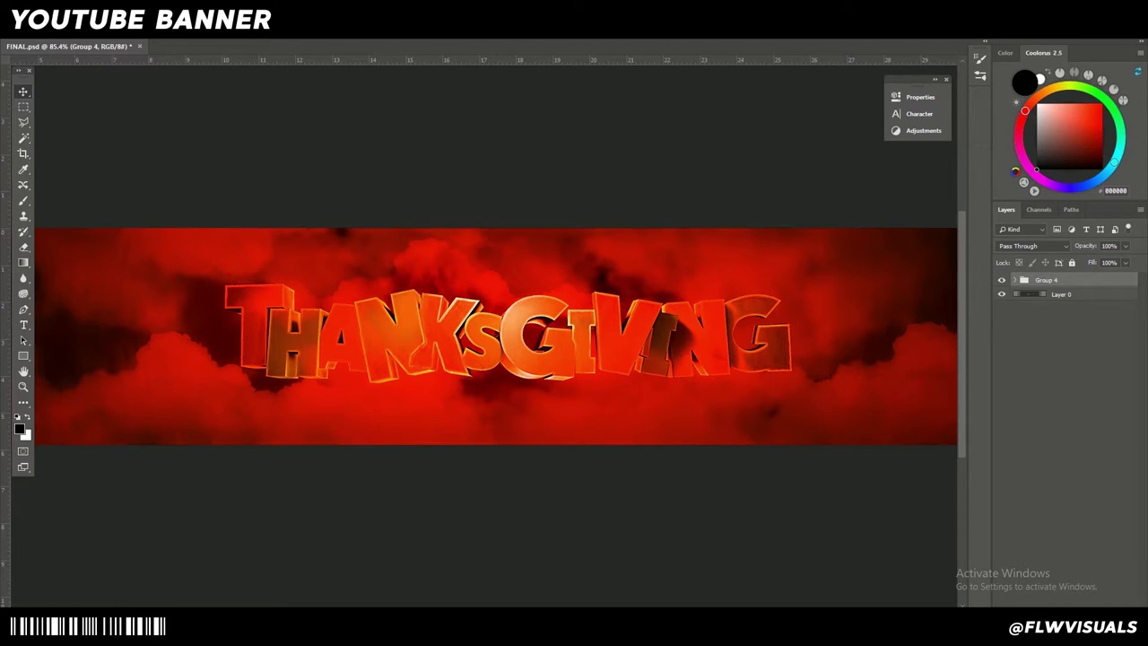
key("ctrl+j")
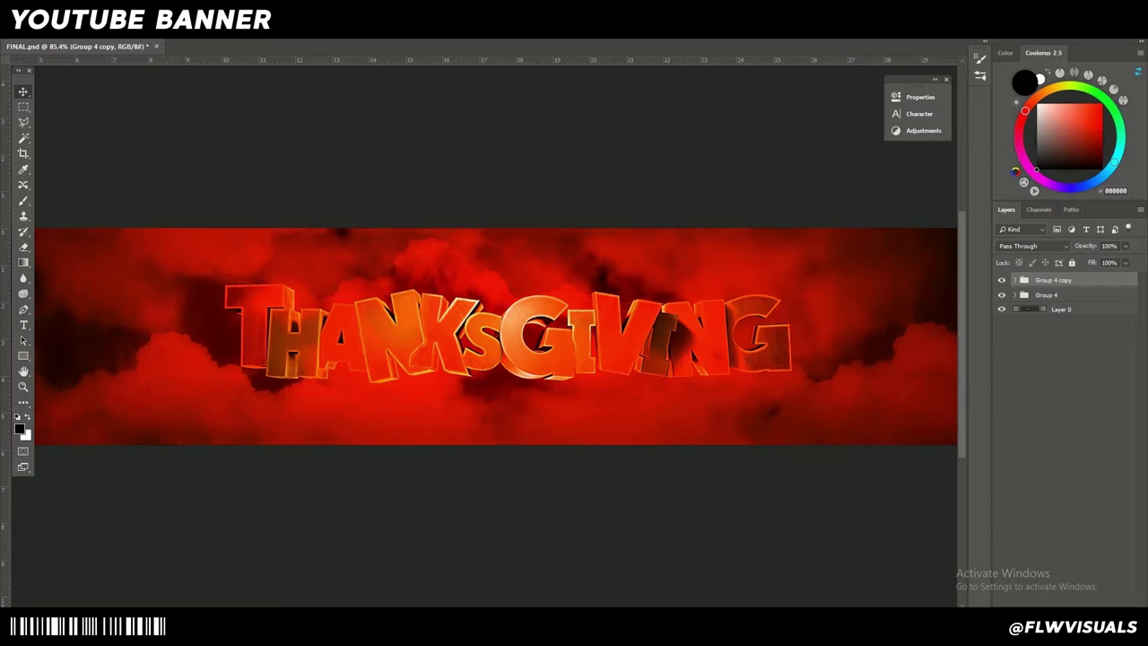
key("ctrl+e")
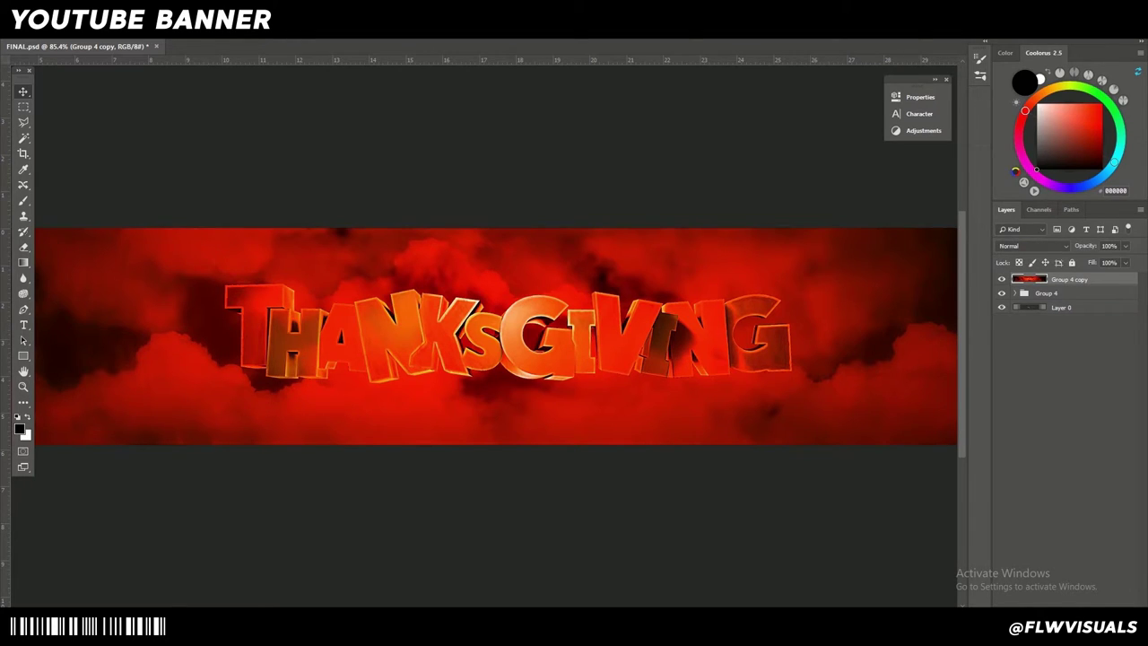
left_click(181, 9)
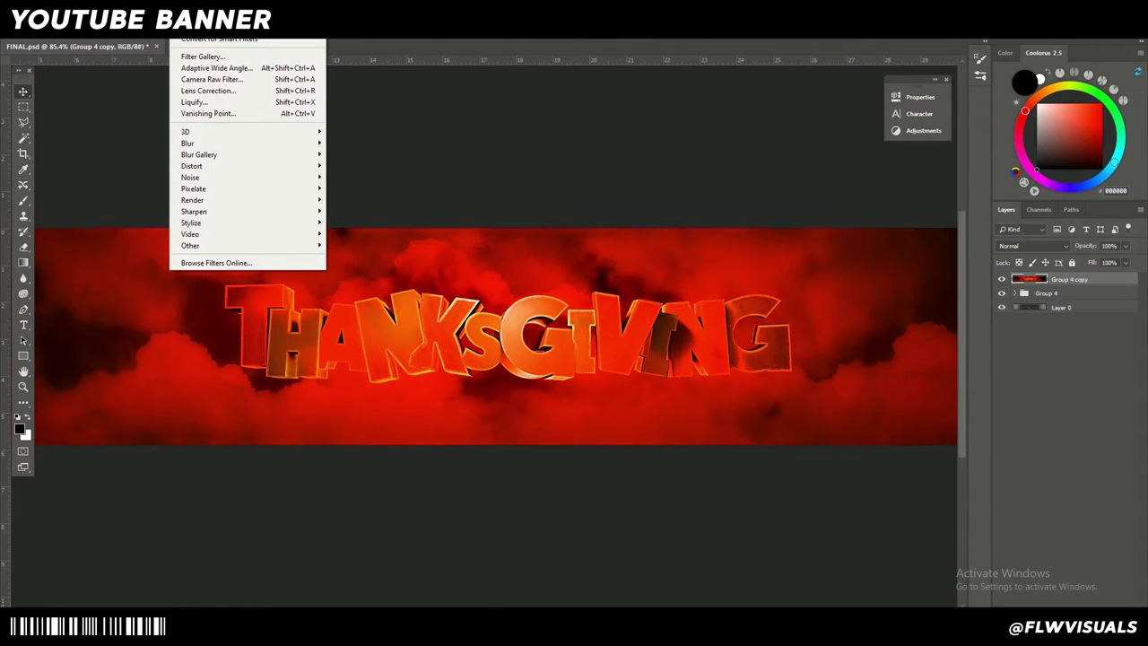
left_click(212, 79)
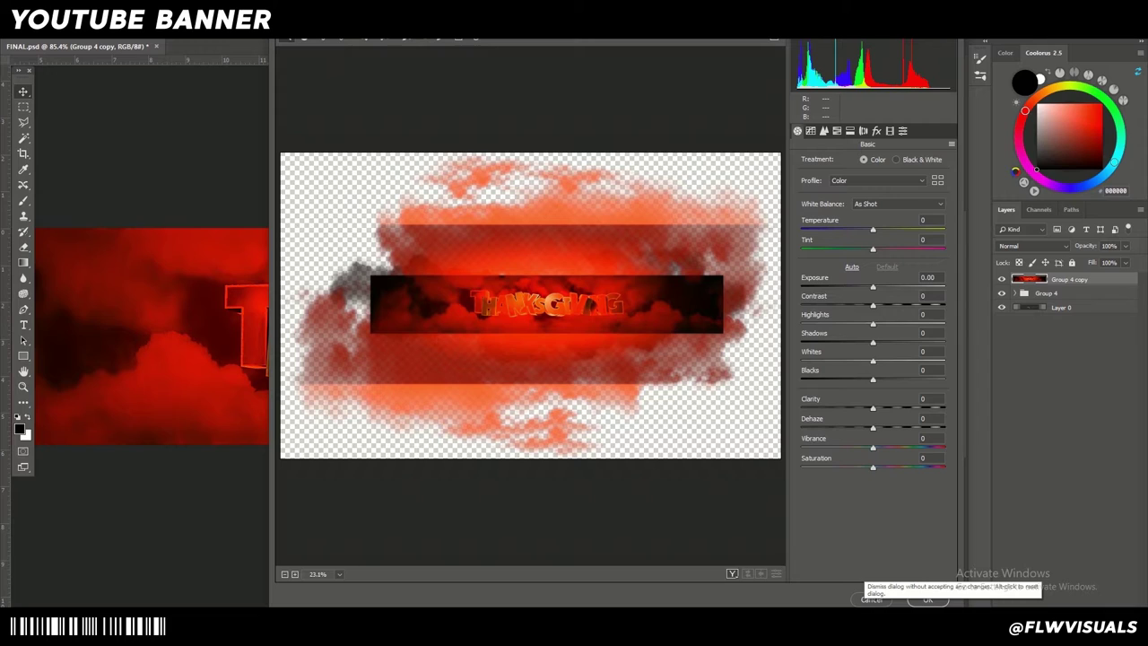
left_click(871, 599)
scroll(426, 304, "down", 3)
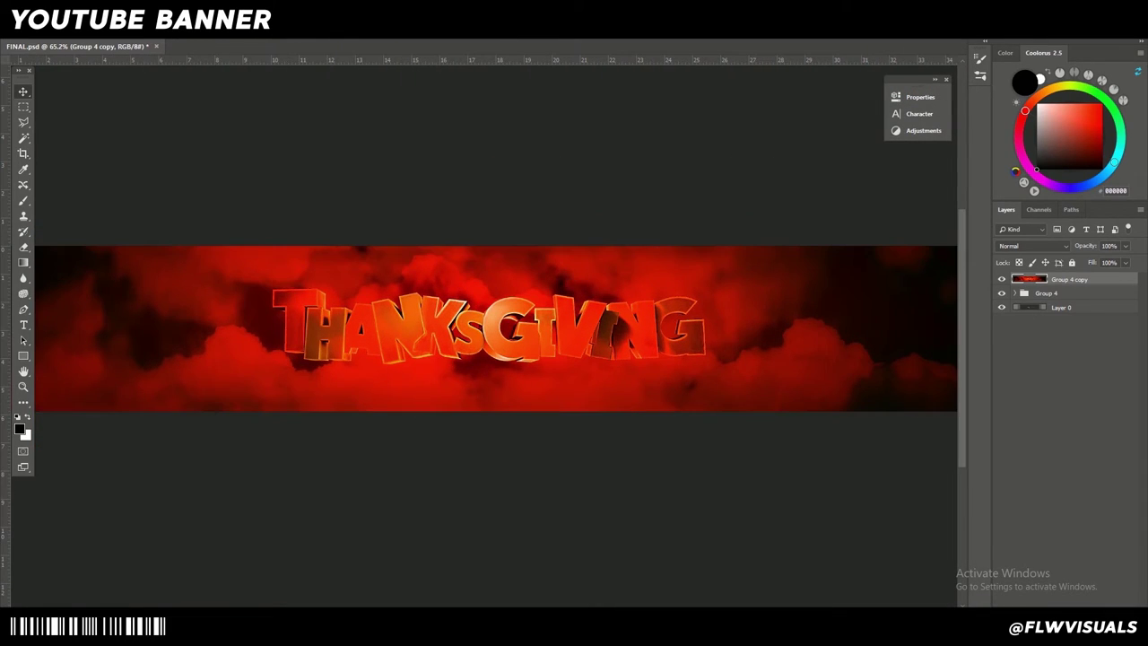
- Copy the merged content of the whole canvas into a new top layer and delete the Group 4 copy layer
scroll(485, 336, "down", 1)
key("ctrl+a")
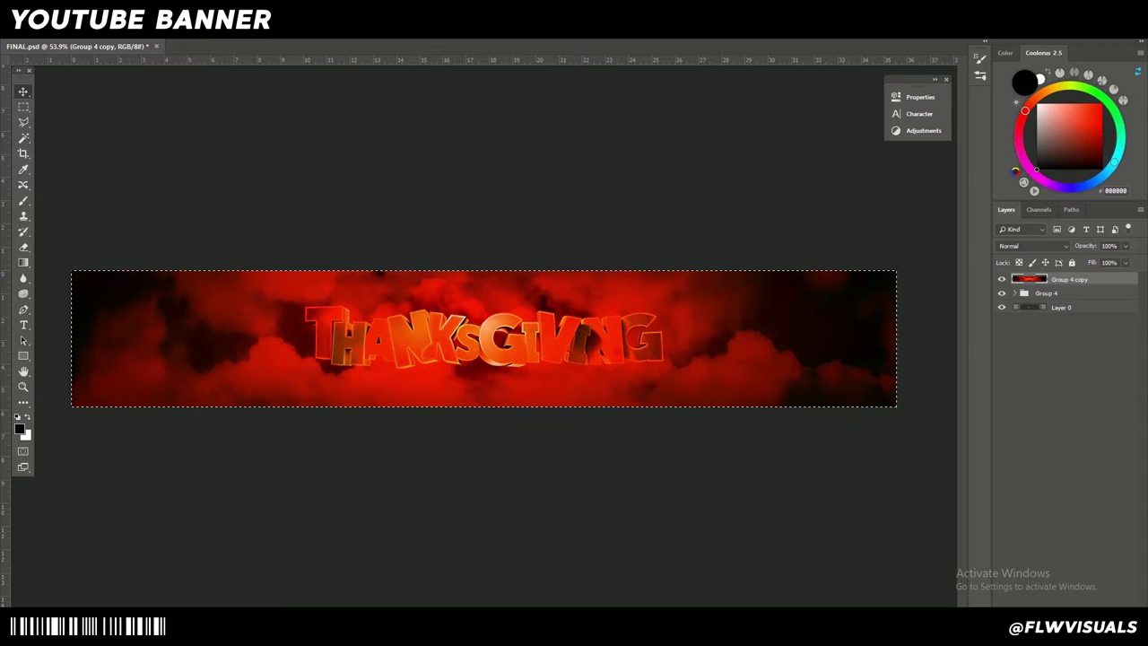
key("ctrl+shift+c")
key("ctrl+v")
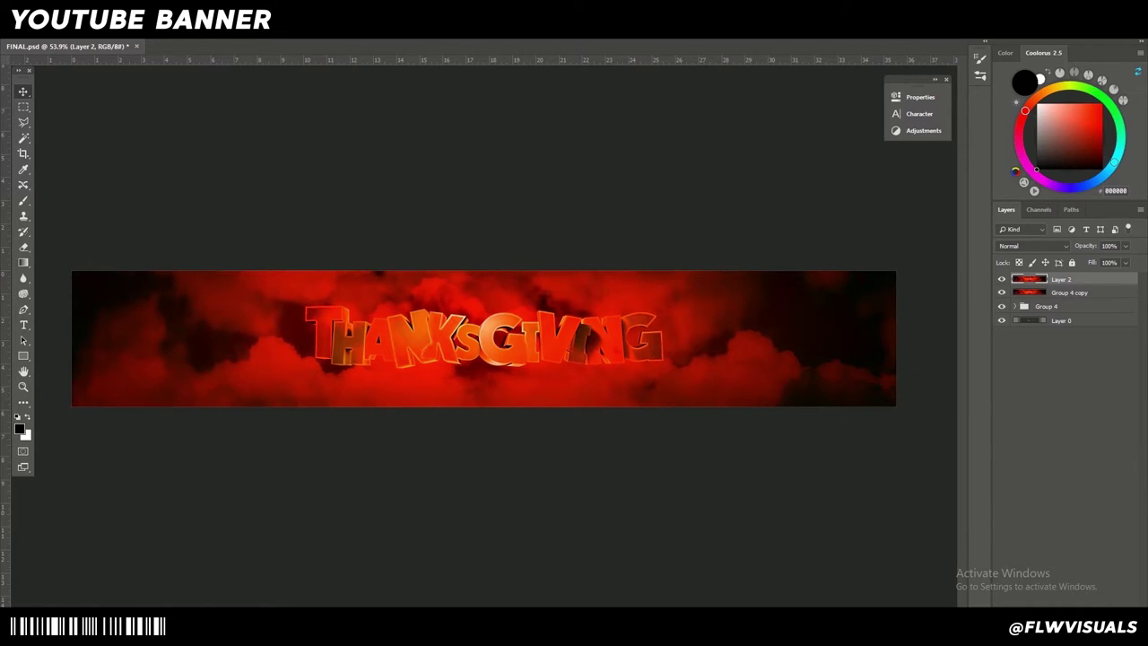
left_click(1071, 292)
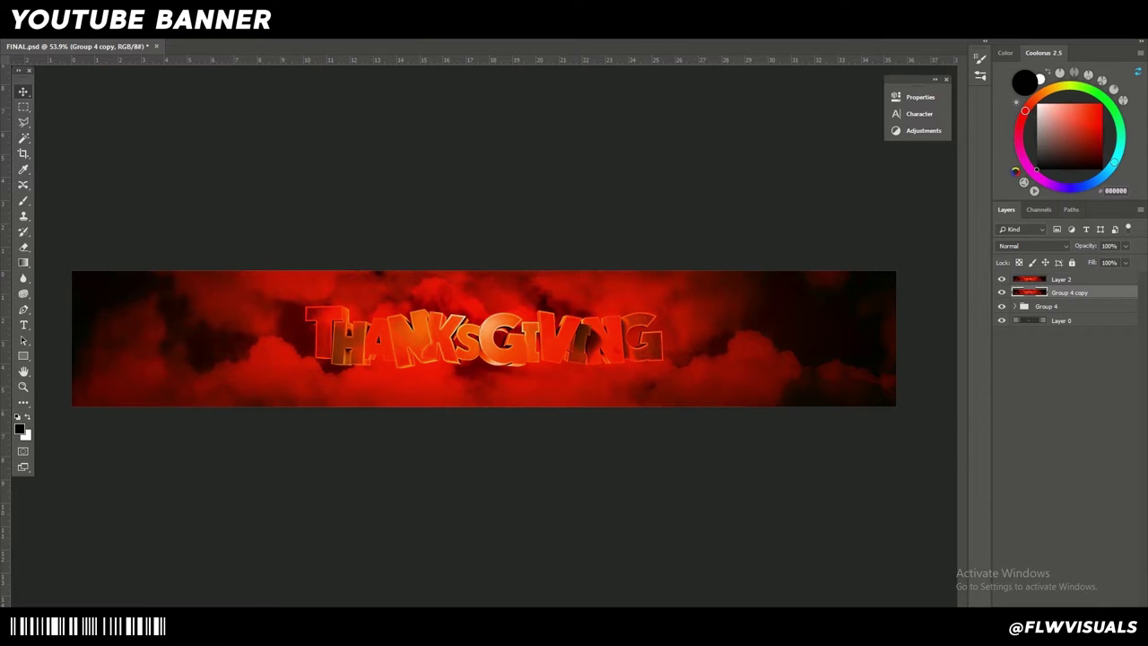
key("Delete")
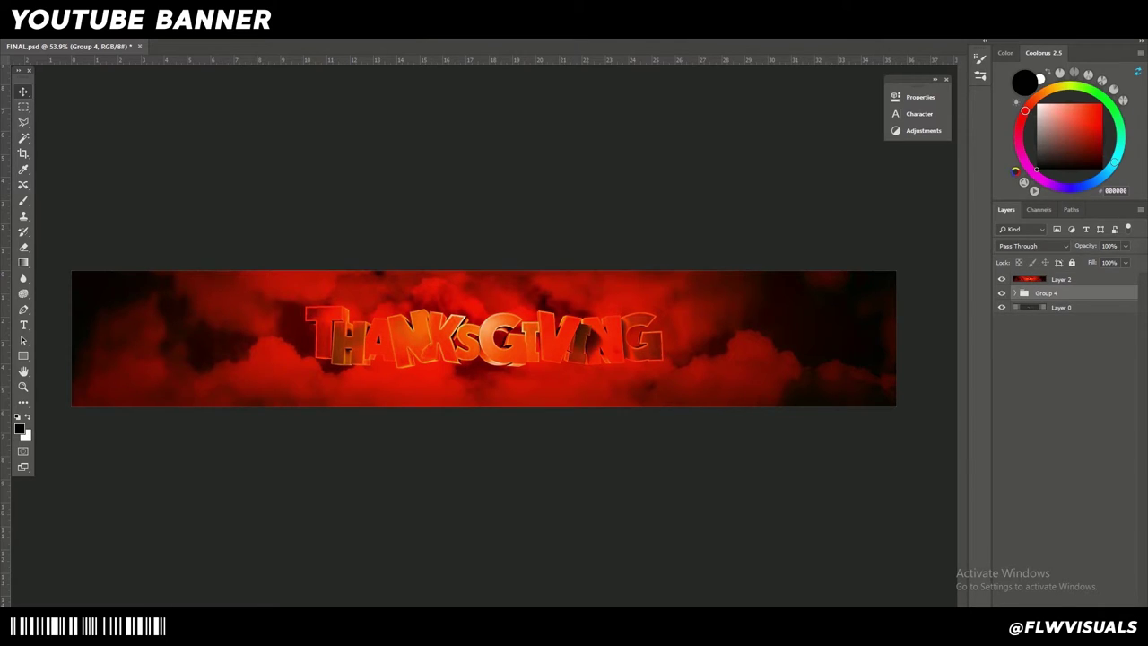
- Start the Camera Raw Filter on Layer 2 and set the Temperature to -28
left_click(1070, 279)
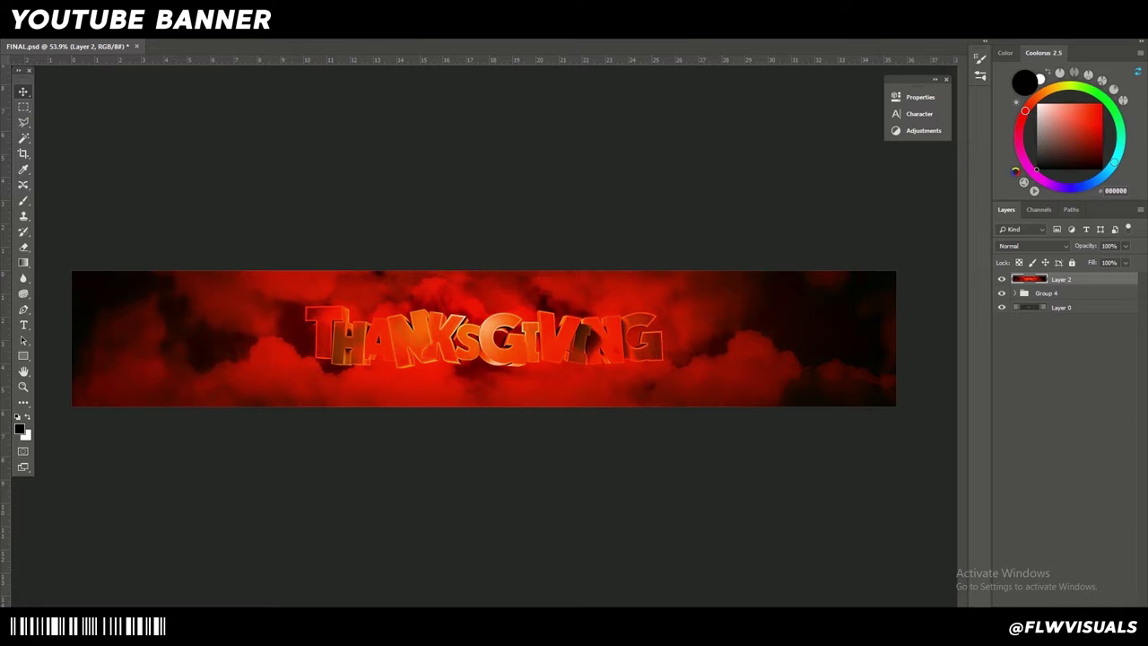
left_click(179, 32)
left_click(215, 79)
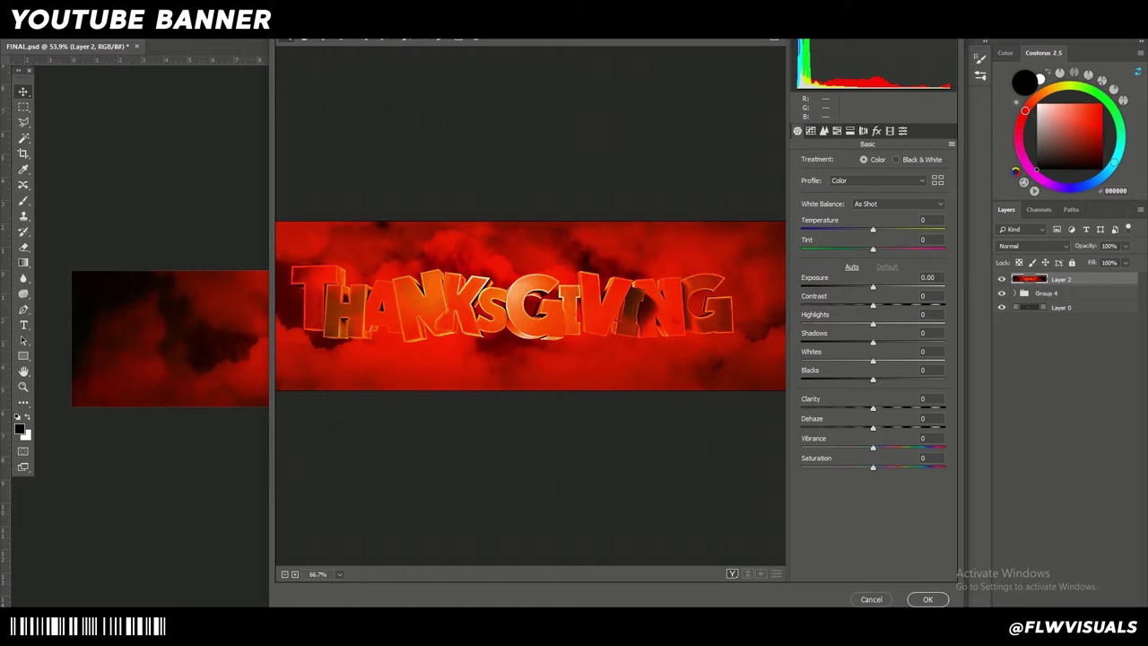
left_click_drag(873, 230, 851, 229)
key("Down")
key("Down")
key("Down")
key("Up")
key("Up")
key("Up")
key("Up")
key("Up")
key("Up")
key("Up")
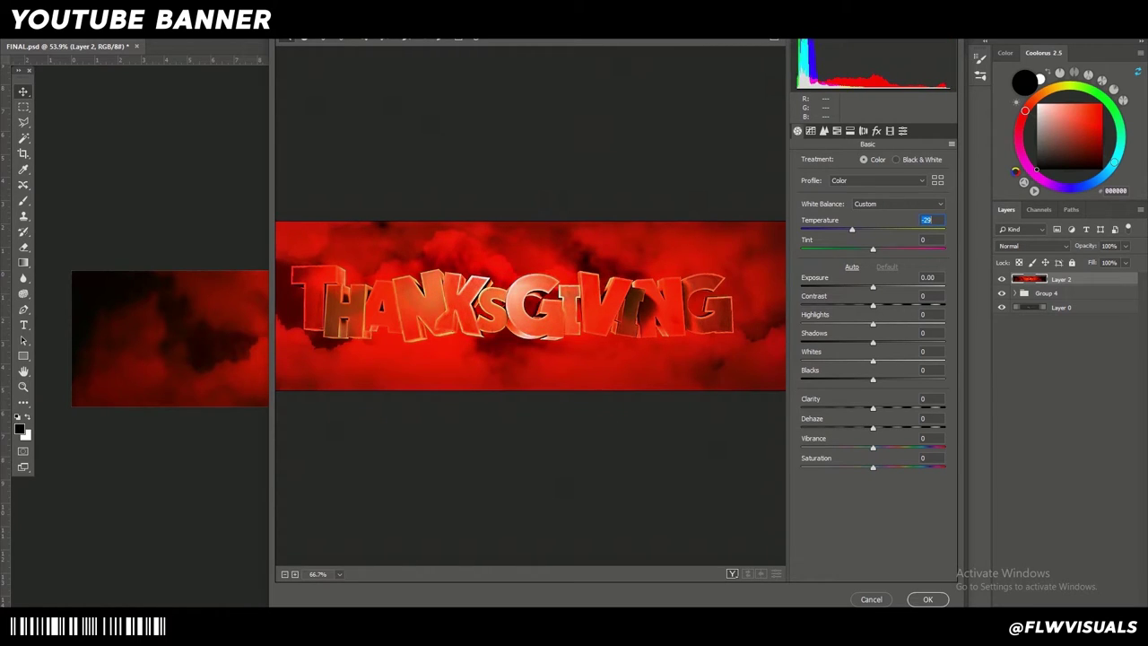
- Shift the Camera Raw Tint toward green, to about -30
mouse_move(873, 250)
left_mouse_down()
mouse_move(885, 249)
mouse_move(854, 249)
mouse_move(890, 249)
left_mouse_up()
key("shift+Down")
key("shift+Down")
key("shift+Down")
key("shift+Down")
key("shift+Down")
key("Down")
key("Down")
key("Down")
key("Down")
key("Down")
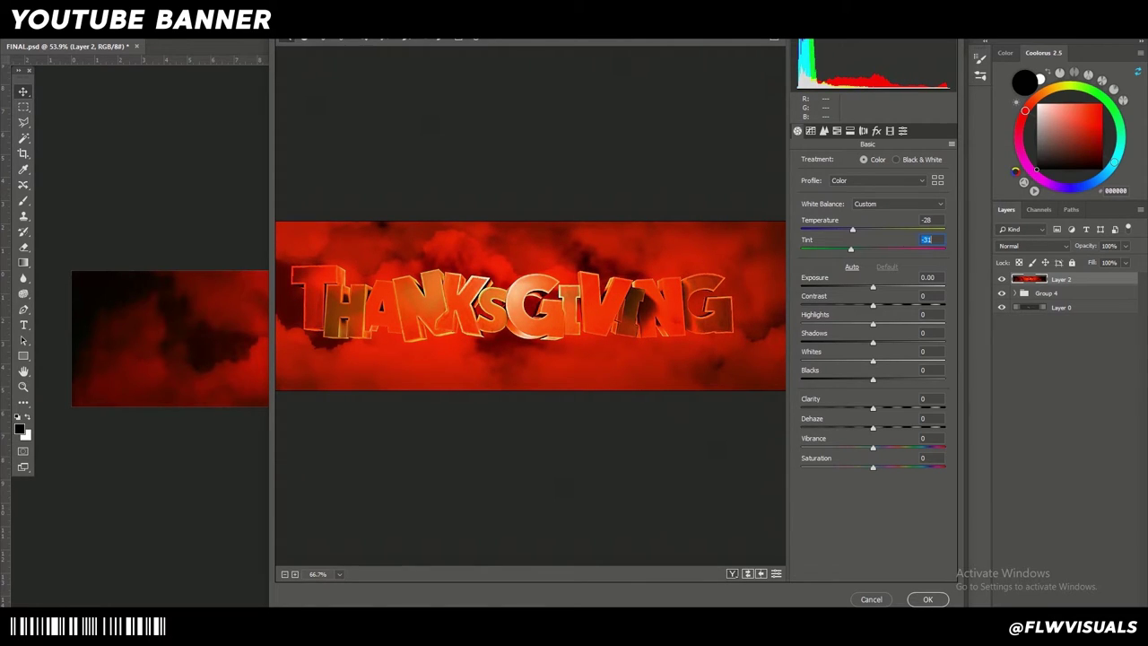
key("Up")
key("Up")
- Darken the parametric tone curve by setting Darks to -15 and Shadows to -3
left_click(810, 131)
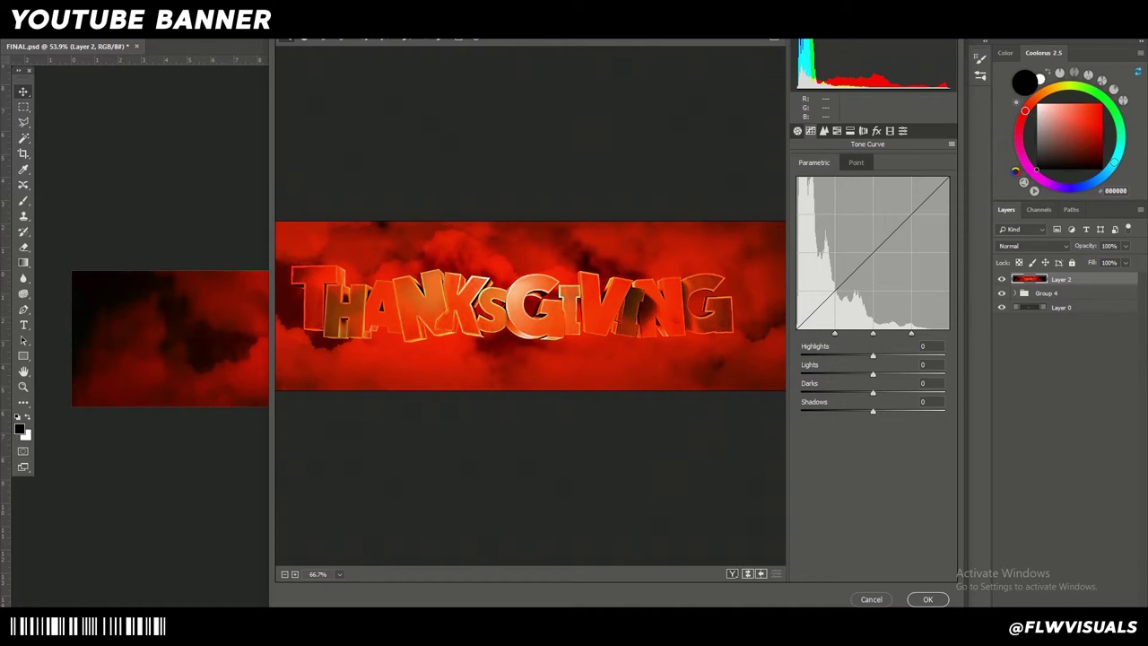
left_click_drag(873, 411, 859, 393)
key("Up")
key("Up")
key("Up")
key("Up")
key("Up")
key("Up")
- Set the Lights of the parametric tone curve to +9
key("shift+Tab")
key("shift+Down")
key("shift+Down")
key("Down")
key("Down")
key("Down")
key("Down")
key("Down")
key("Down")
key("Down")
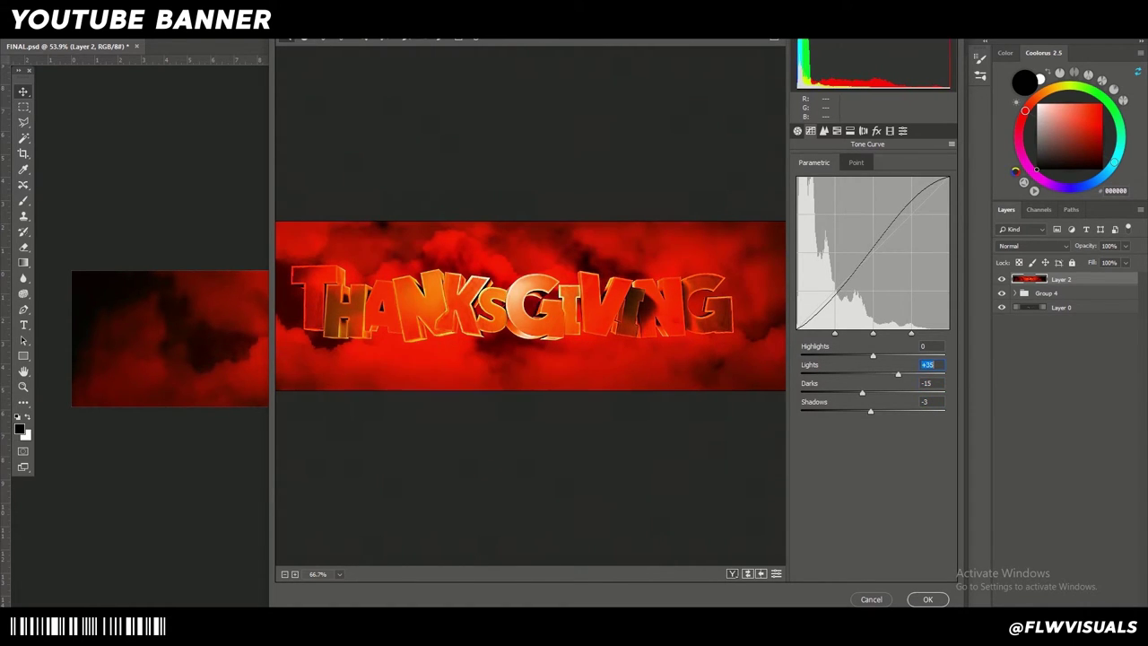
key("shift+Up")
key("shift+Up")
key("shift+Up")
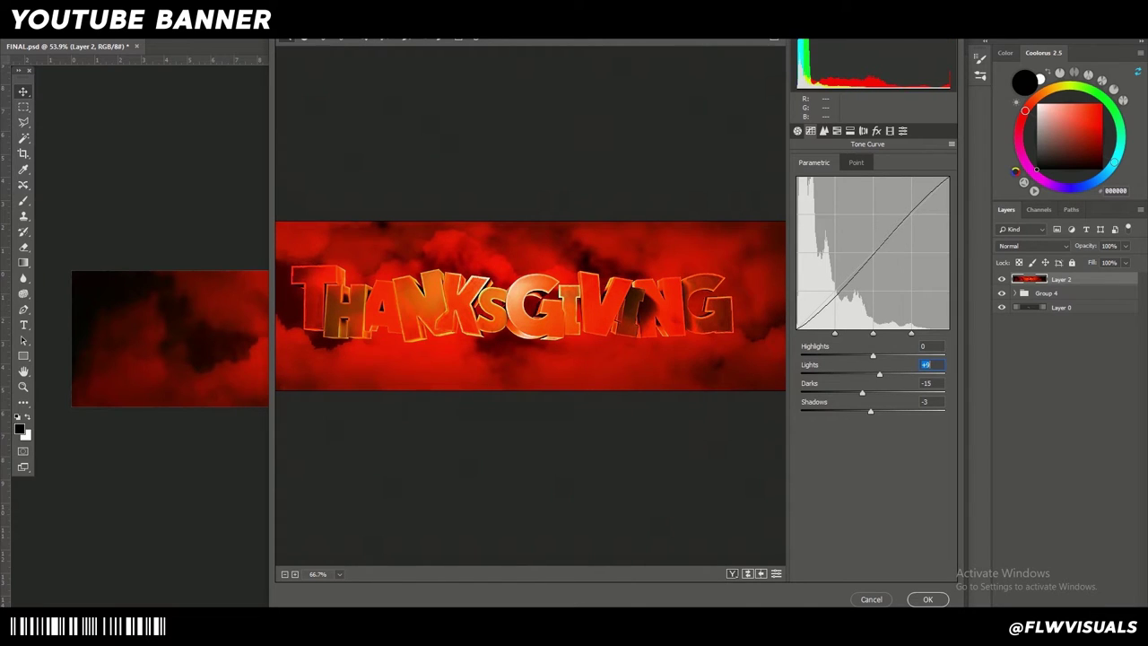
- Adjust the Highlights of the parametric tone curve
key("shift+Tab")
key("shift+Up")
key("shift+Up")
key("Up")
key("shift+Up")
key("shift+Up")
- Set the HSL hue of the Reds to -14 and of the Oranges to +31
left_click(824, 131)
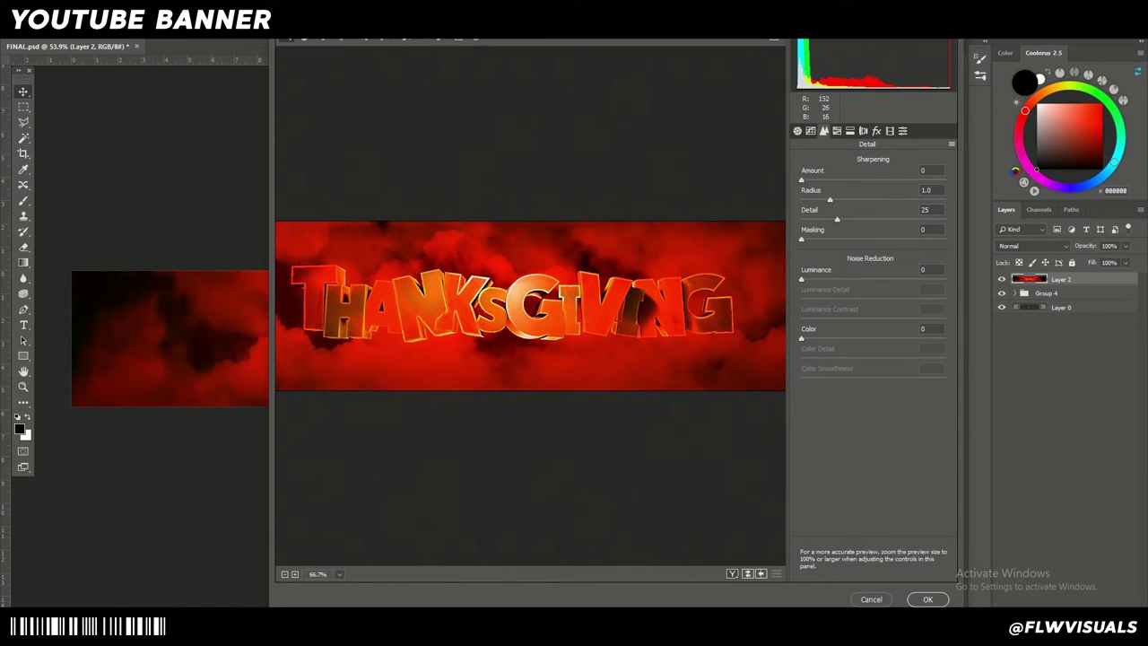
left_click(837, 131)
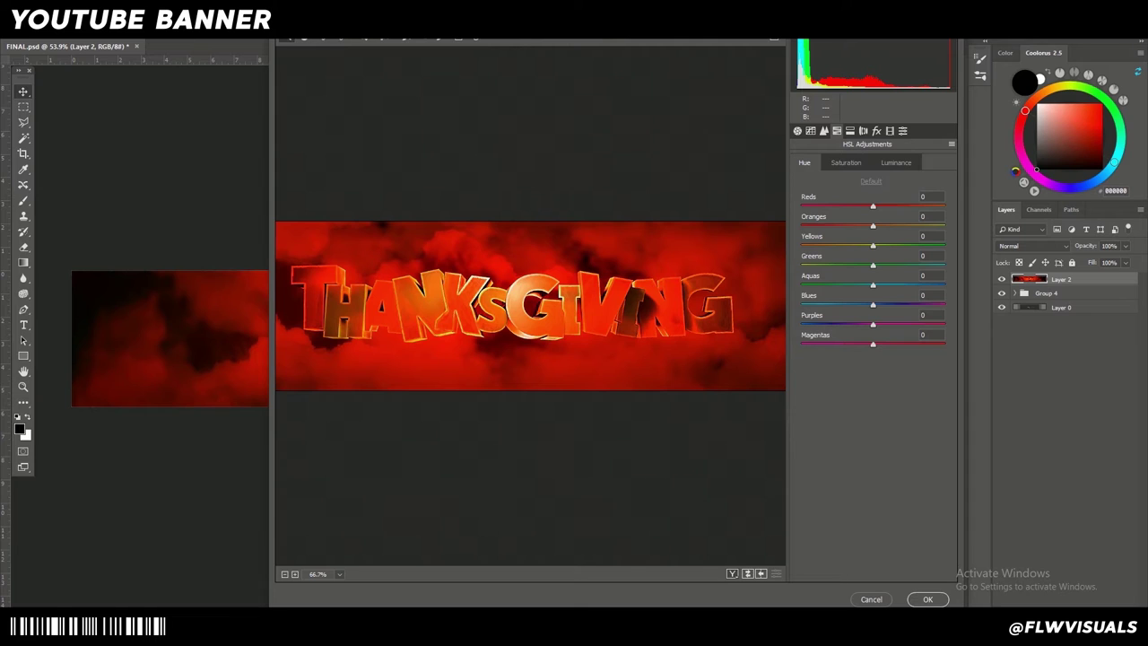
mouse_move(873, 206)
left_mouse_down()
mouse_move(937, 206)
mouse_move(865, 206)
left_mouse_up()
type("2")
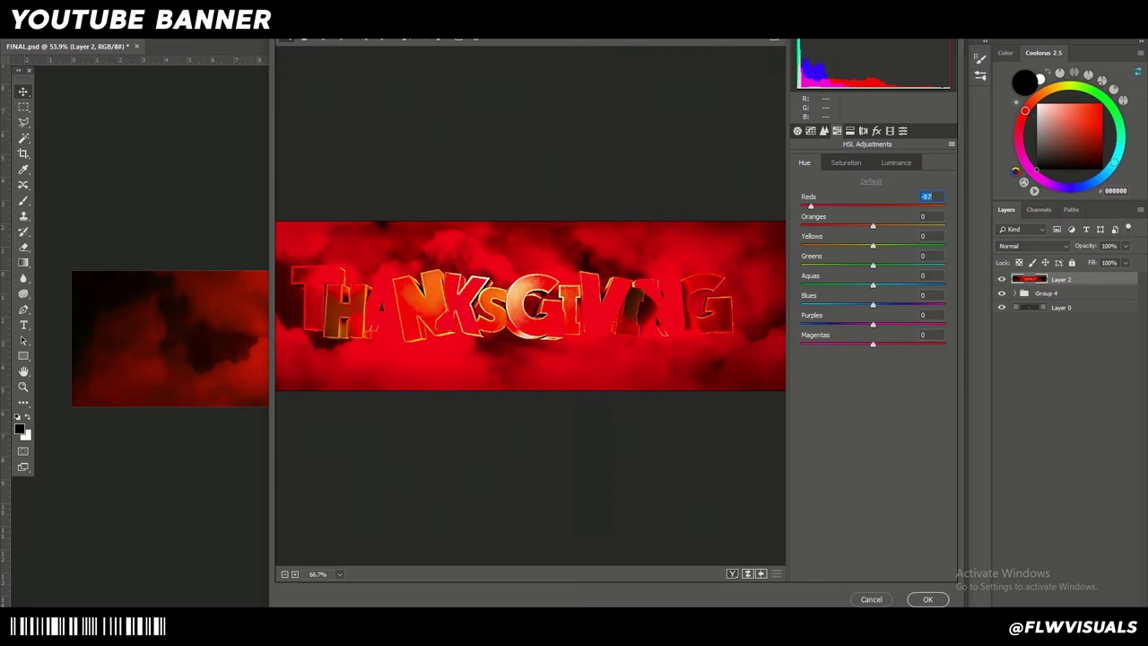
type("13")
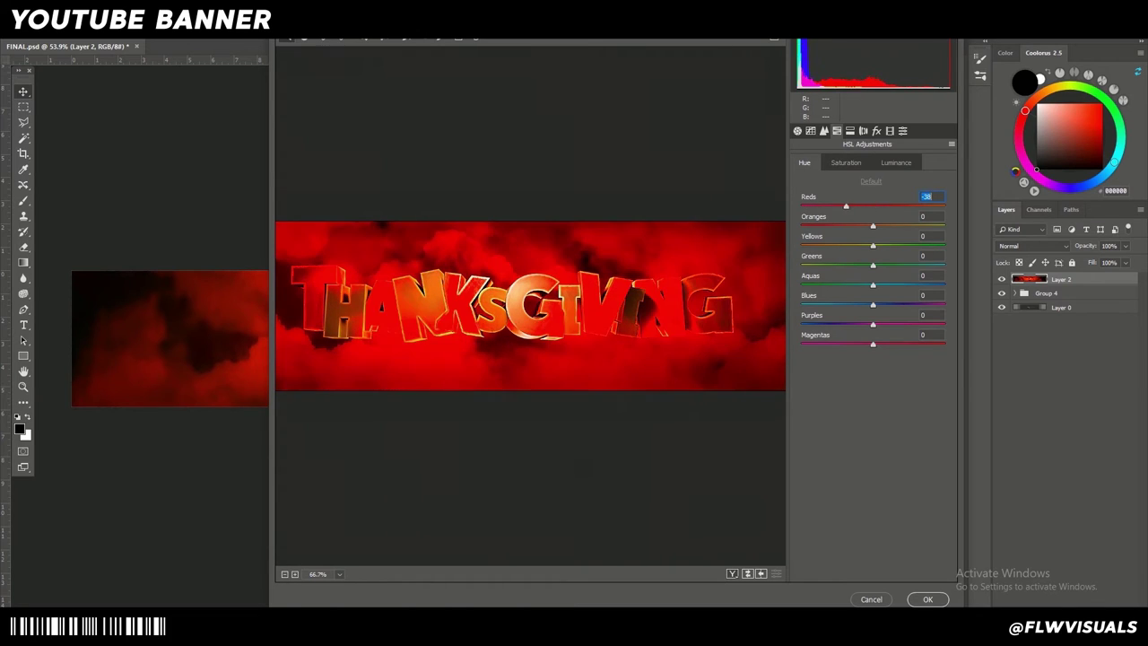
left_click_drag(882, 207, 885, 206)
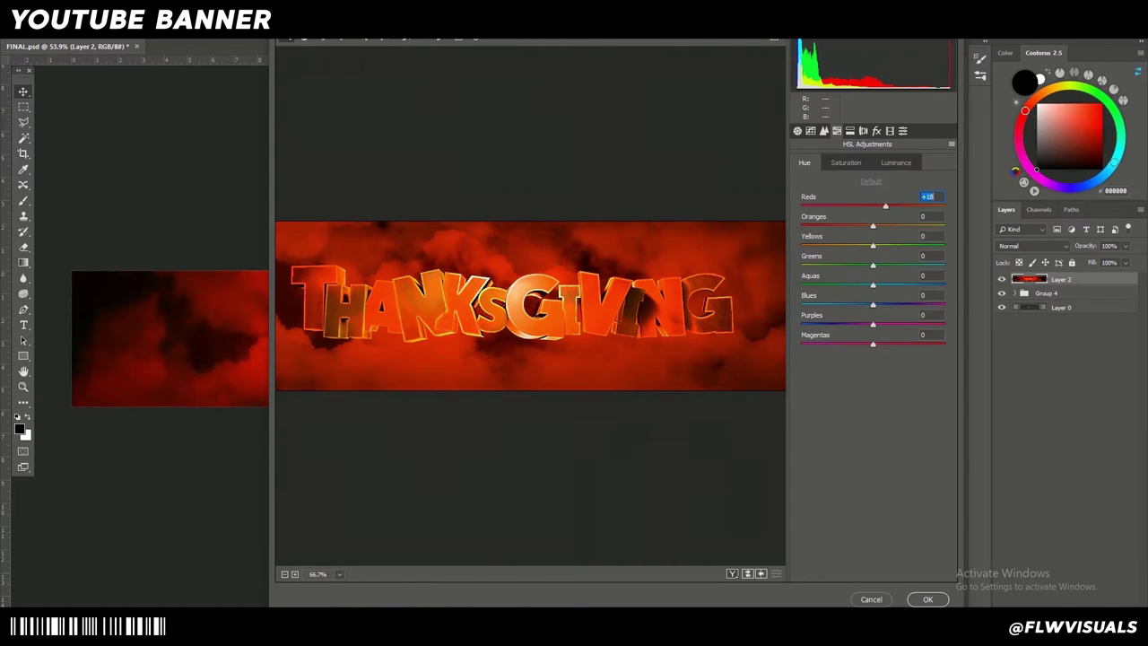
type("-17")
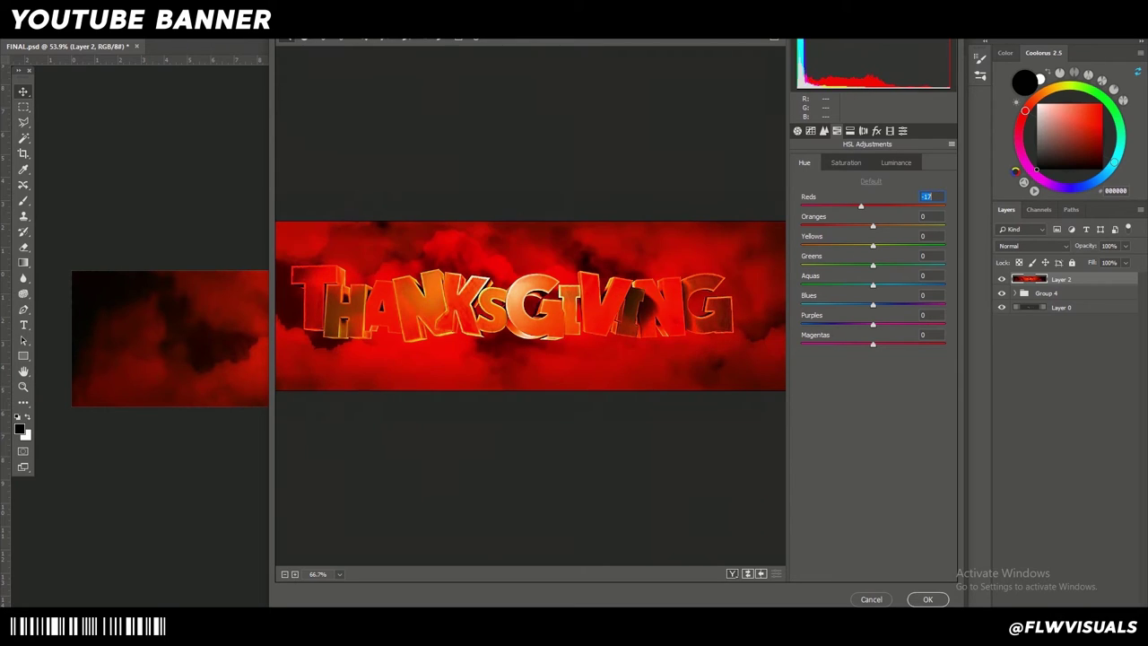
type("-14")
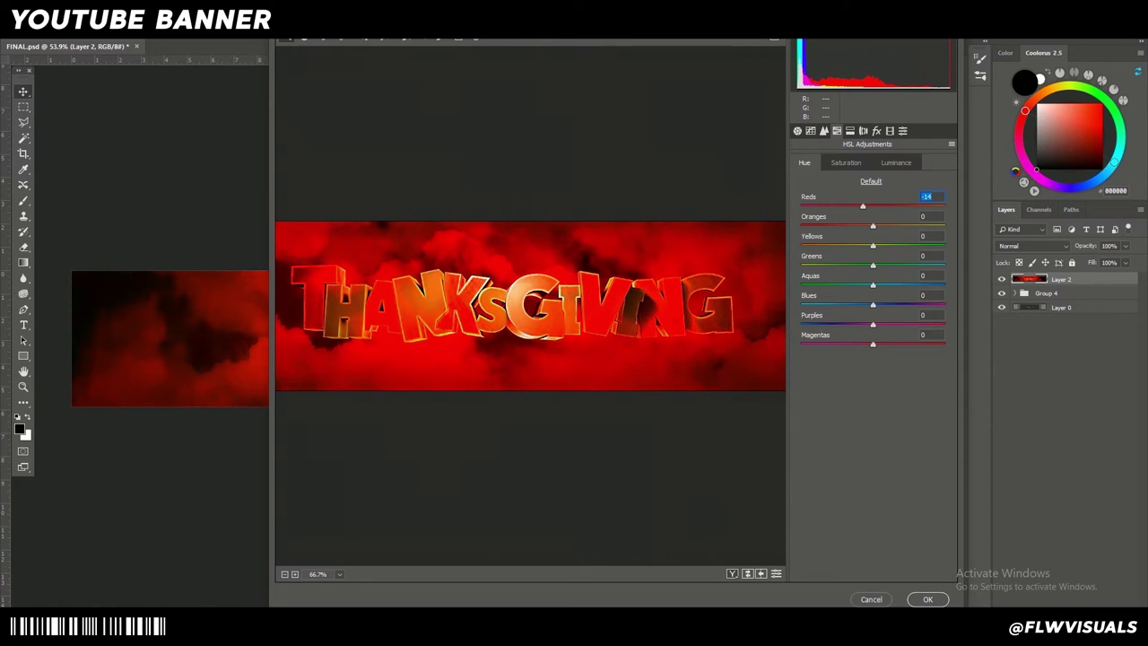
left_click_drag(873, 226, 909, 226)
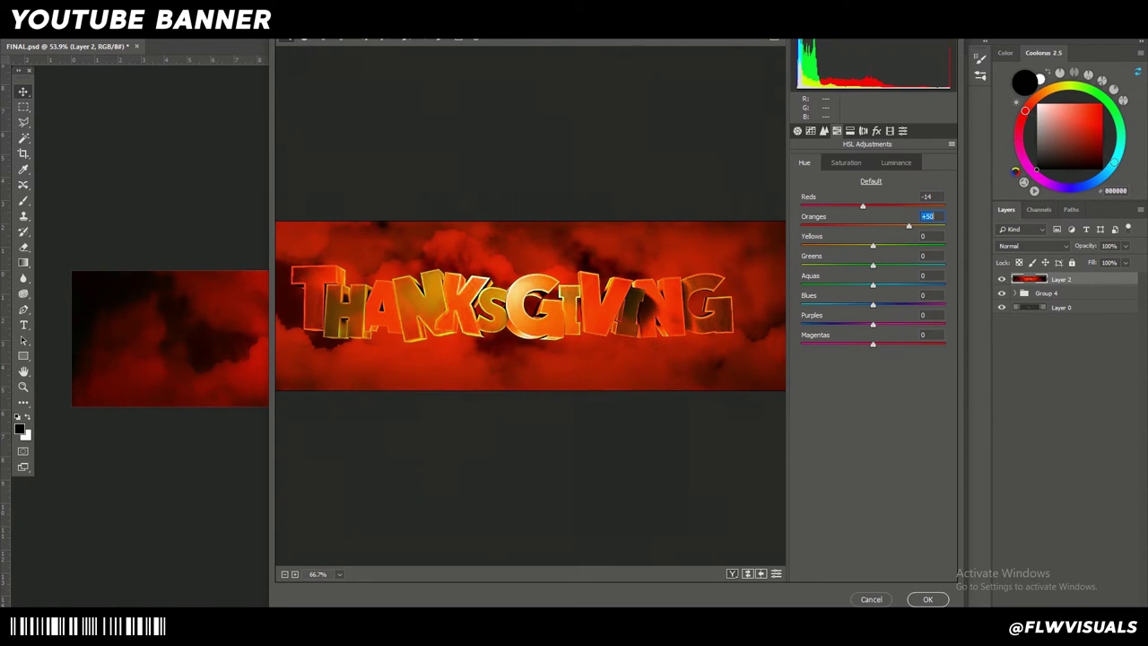
type("28")
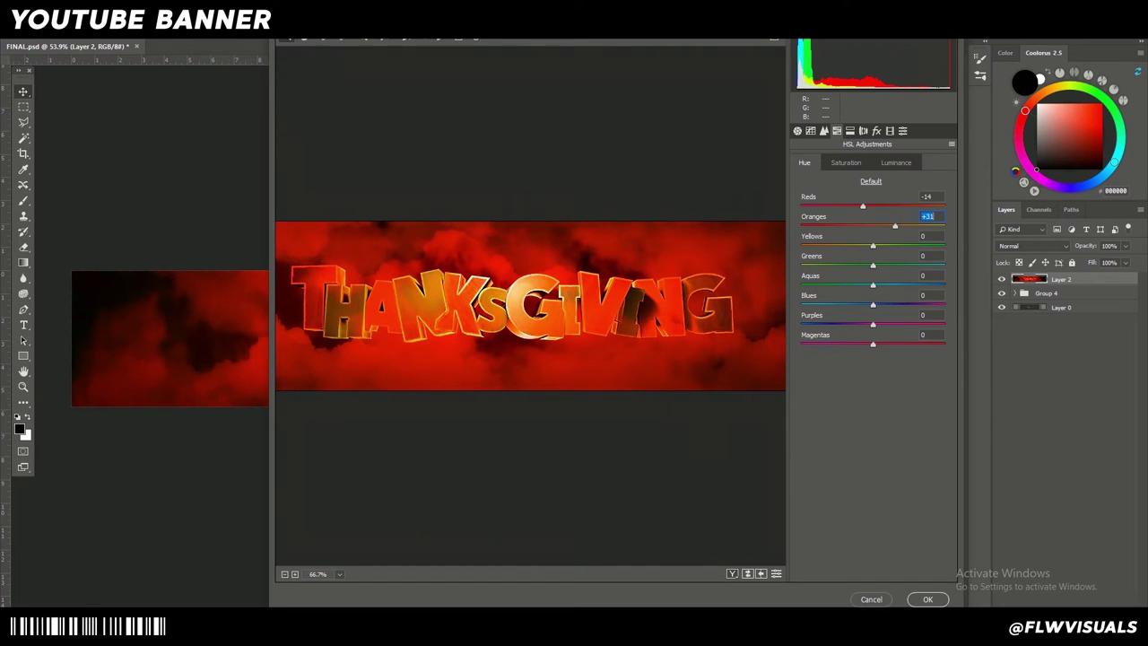
- Set the HSL saturation of the Reds to -28 and of the Oranges to +24
left_click(846, 162)
left_click_drag(872, 206, 861, 206)
type("-29")
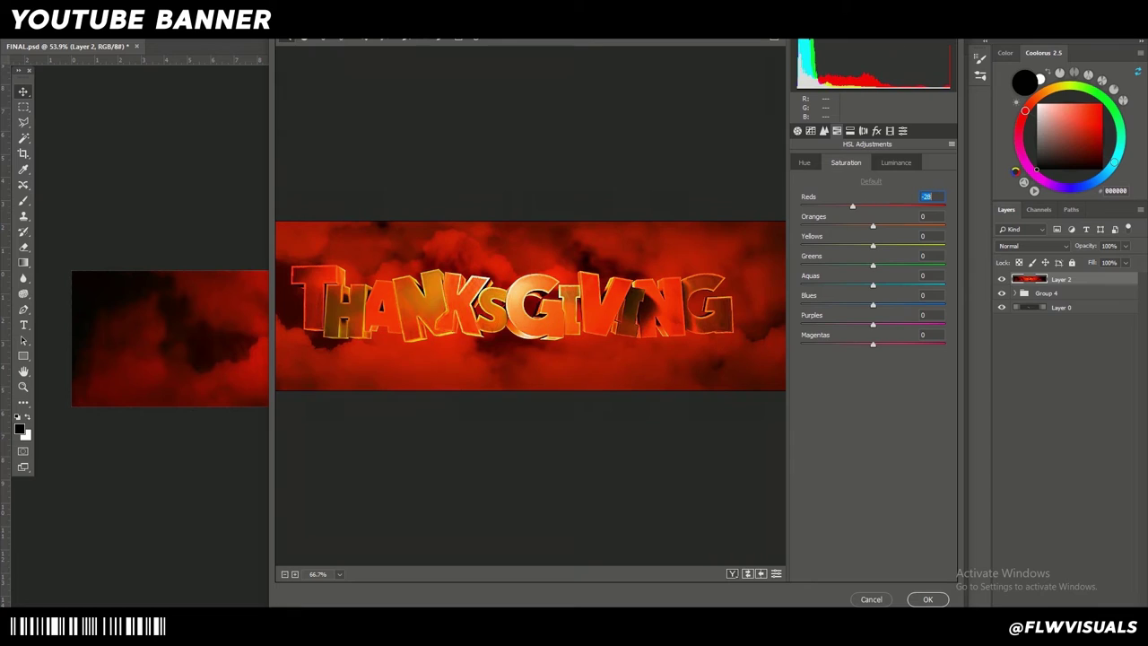
key("Tab")
type("24")
- Set the HSL luminance of the Reds to -34
key("ctrl+alt+shift+l")
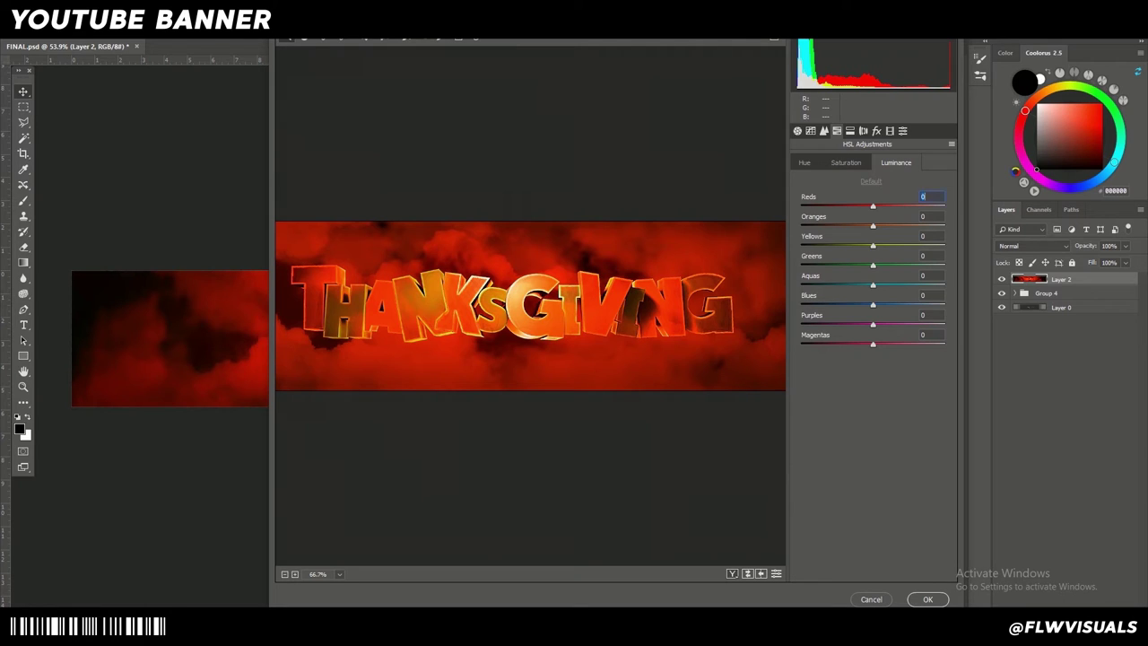
type("-34")
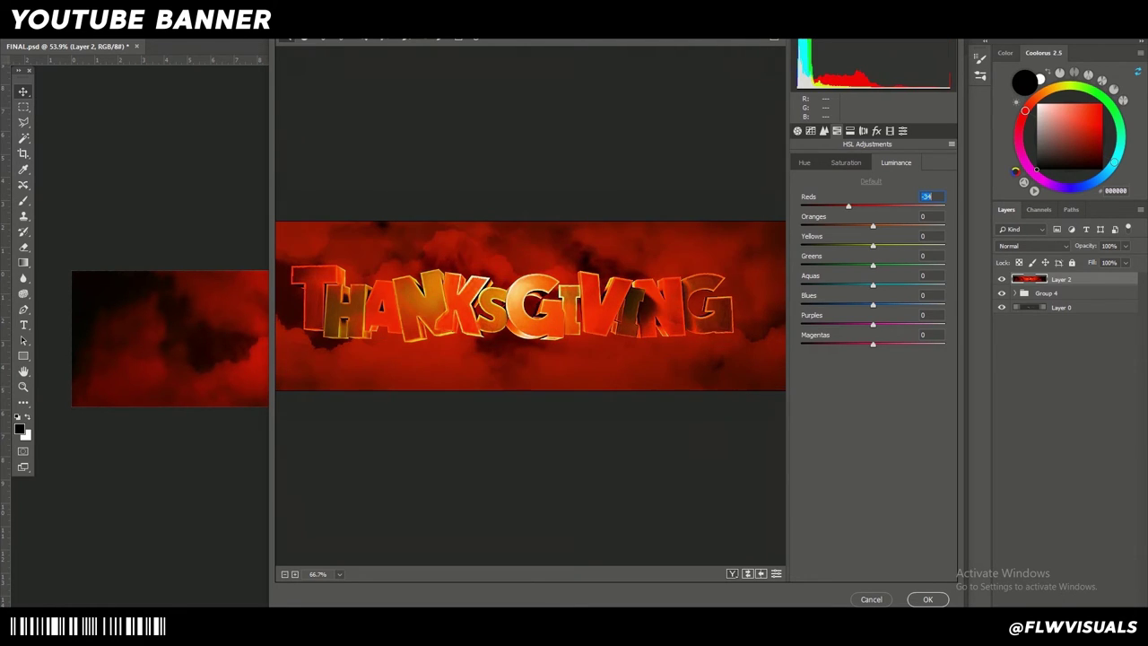
- Set the HSL luminance of the Reds to -15 and of the Oranges to +22
type("-15")
key("Tab")
type("15")
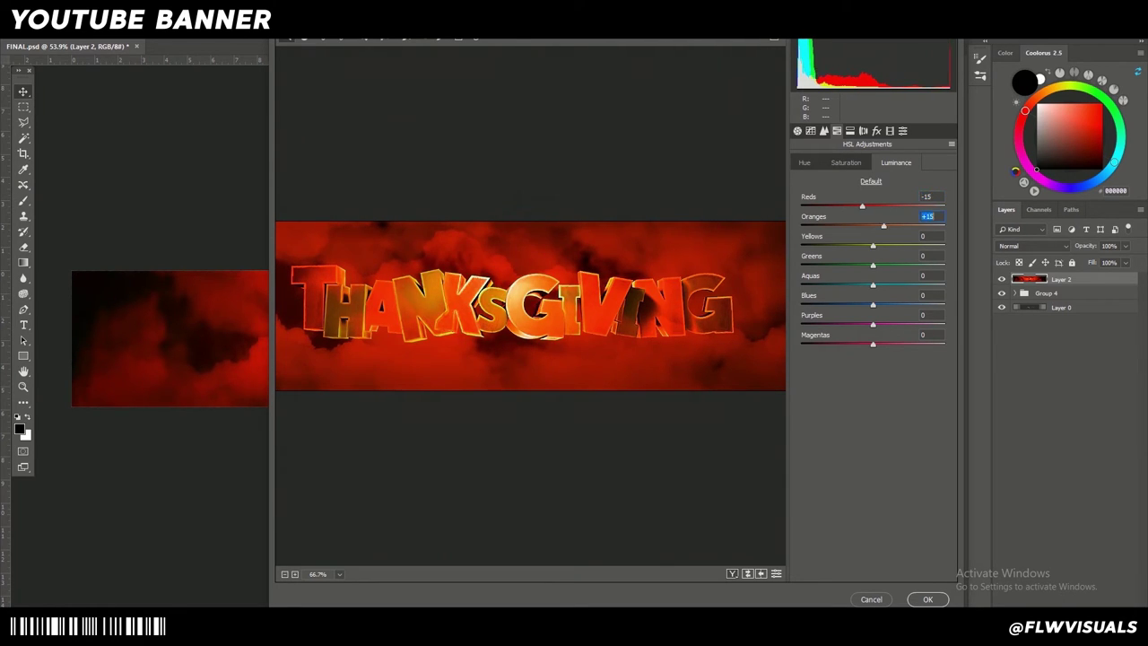
key("Up")
key("Up")
key("Up")
key("Up")
key("Up")
key("Up")
key("Up")
- Set the HSL hue of the Yellows to -100
left_click(804, 163)
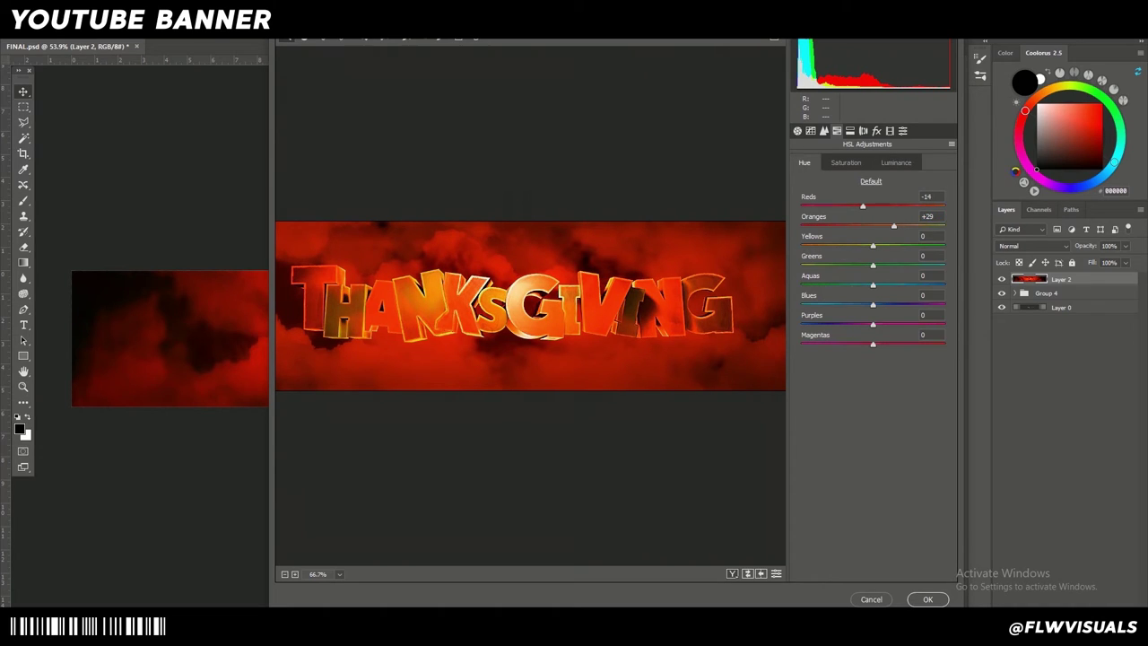
left_click_drag(873, 245, 946, 246)
type("-21")
key("shift+Down")
key("shift+Down")
key("shift+Down")
key("shift+Down")
key("shift+Down")
key("shift+Down")
key("shift+Down")
- Set the HSL saturation of the Yellows to -68 and their luminance to +100
left_click(846, 163)
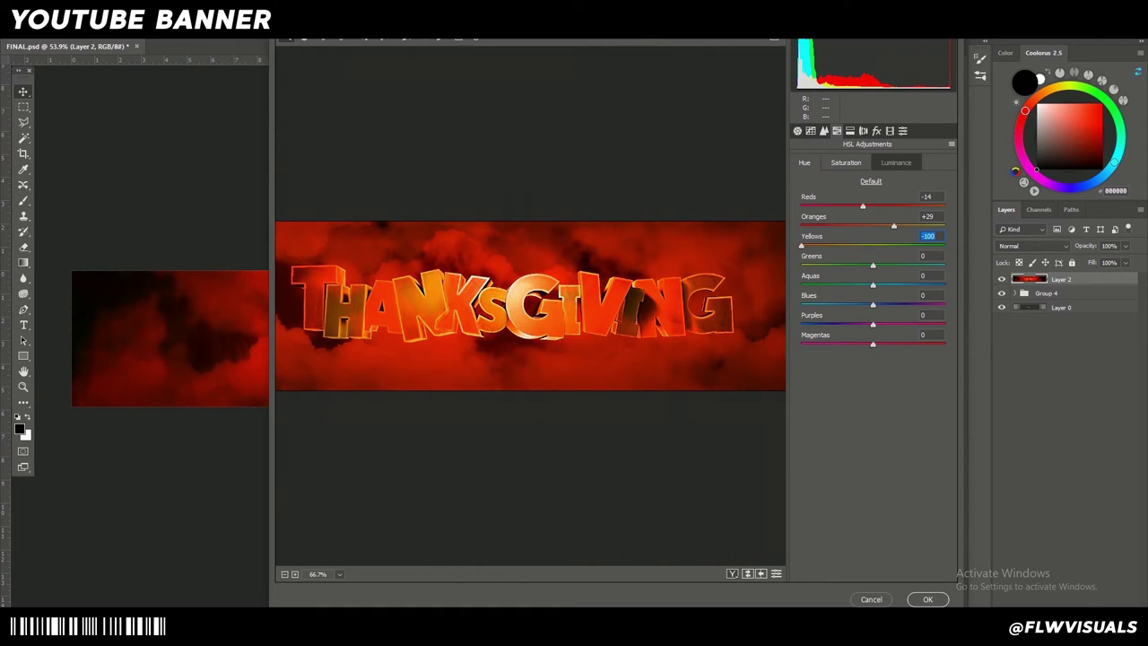
left_click_drag(874, 246, 922, 246)
type("-100")
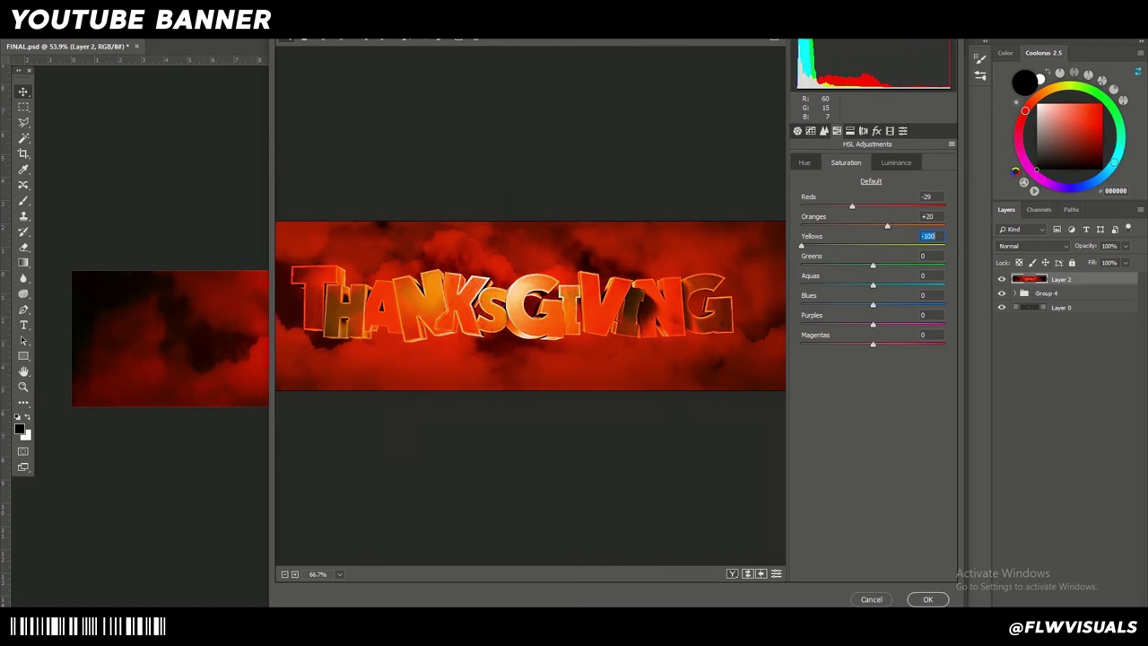
type("-68")
key("ctrl+alt+shift+l")
left_click_drag(873, 246, 945, 246)
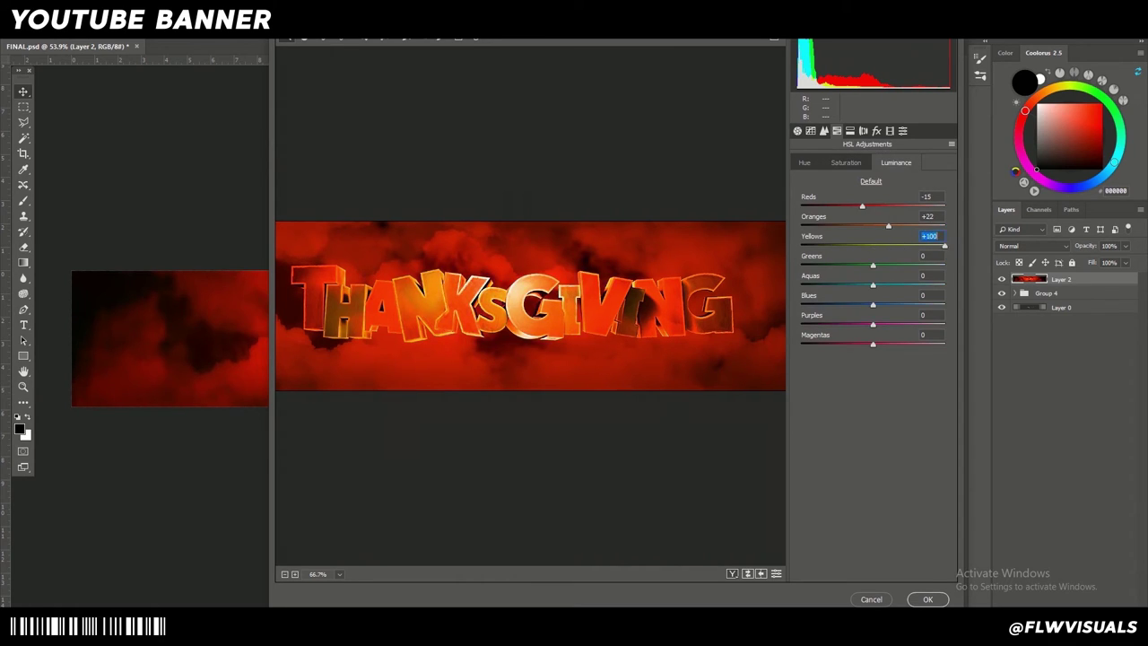
- Lower the Greens hue, set Aquas -100, Blues +87, Purples -99 and Magentas -83, and apply the Camera Raw Filter
key("ctrl+alt+shift+h")
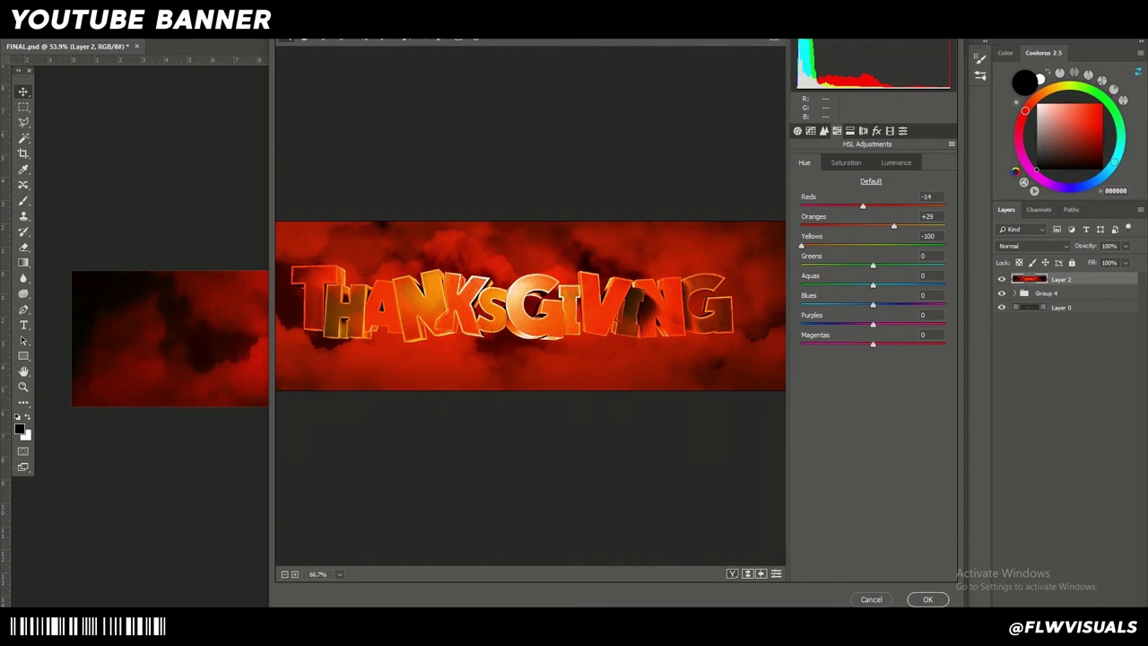
left_click_drag(873, 265, 801, 286)
left_click_drag(872, 305, 936, 305)
key("Tab")
type("-99")
key("Tab")
type("-83")
key("Return")
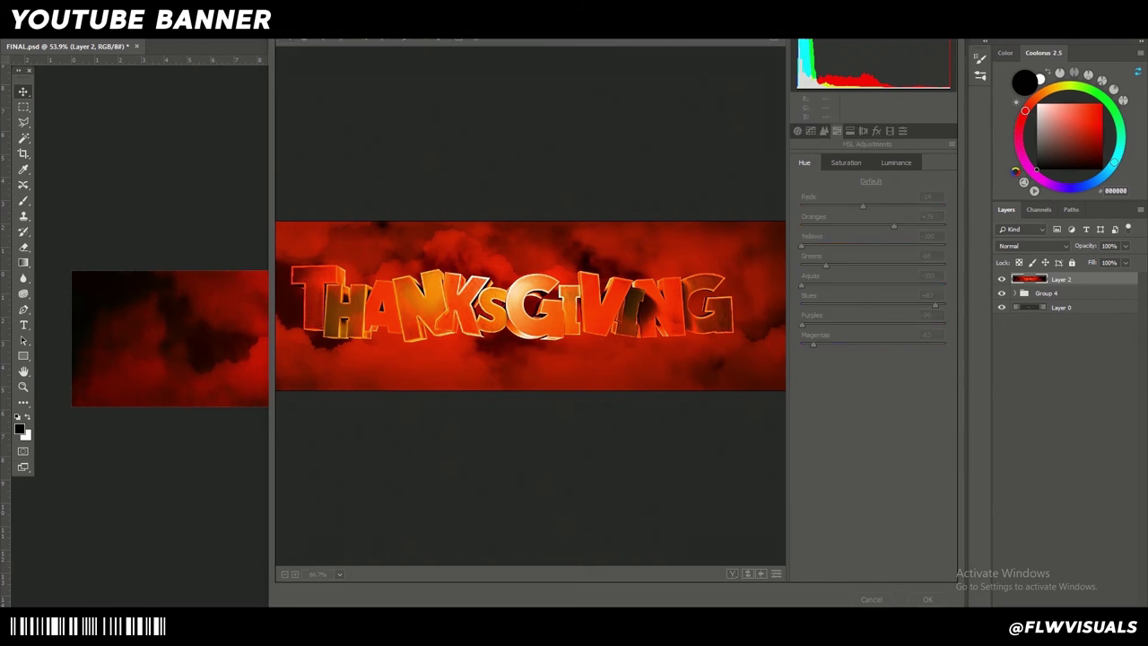
- Hide Layer 2 and delete the Group 3 copy and Group 3 copy 2 layers from Group 4
scroll(461, 369, "up", 3)
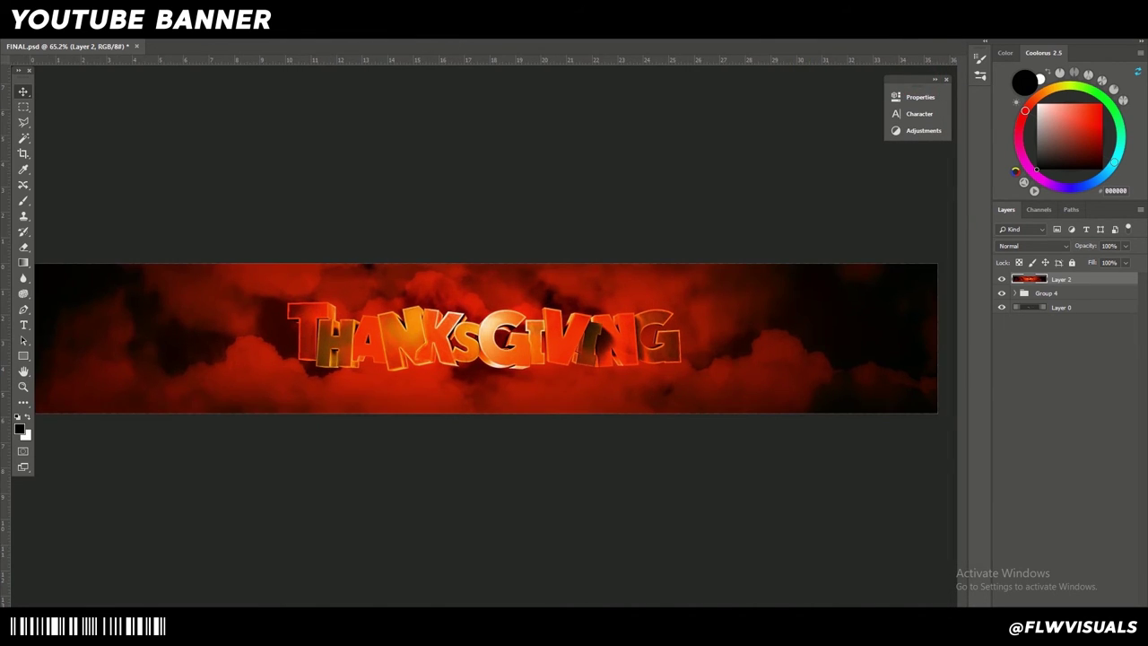
scroll(383, 372, "down", 3)
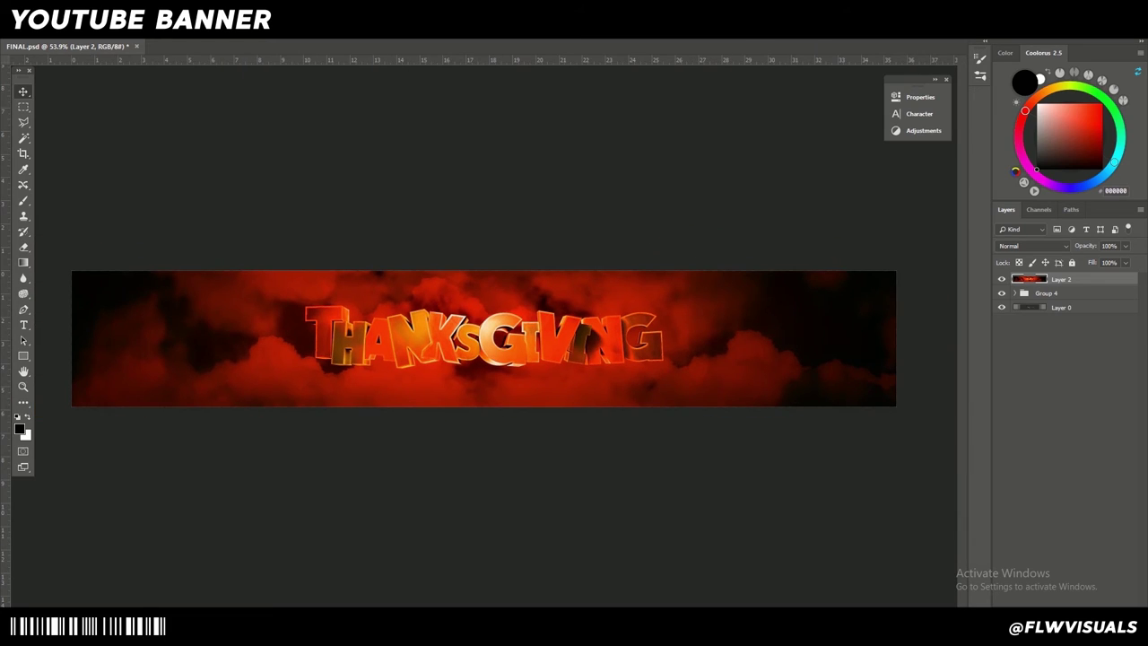
left_click(1002, 279)
left_click(1015, 293)
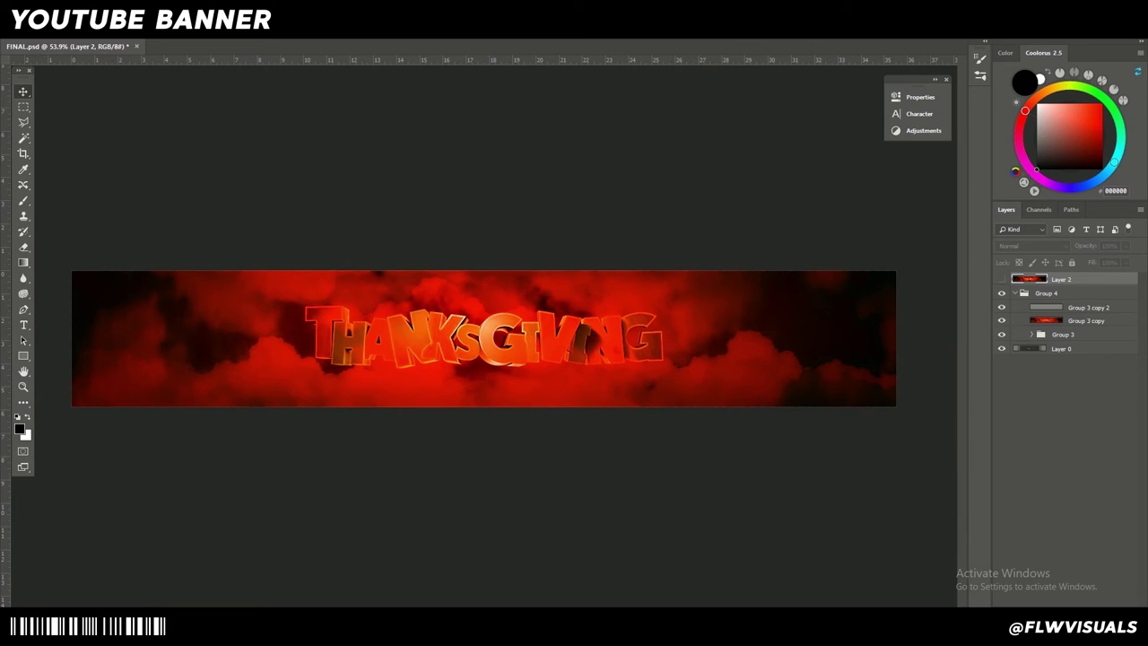
left_click(1032, 334)
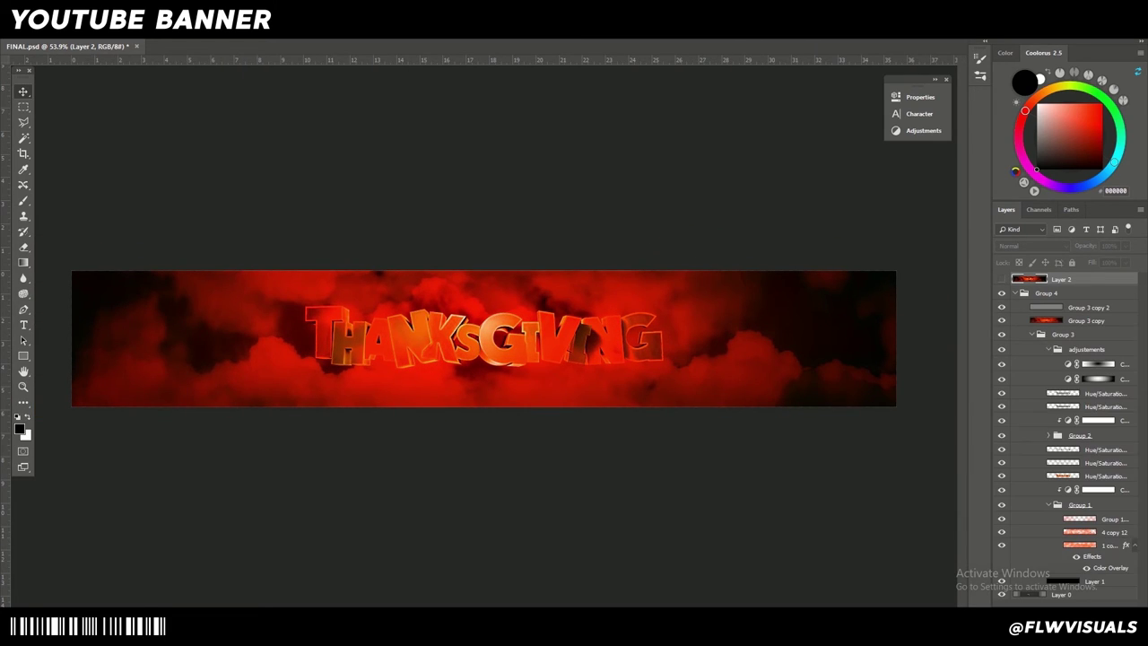
left_click(1086, 321)
key("Delete")
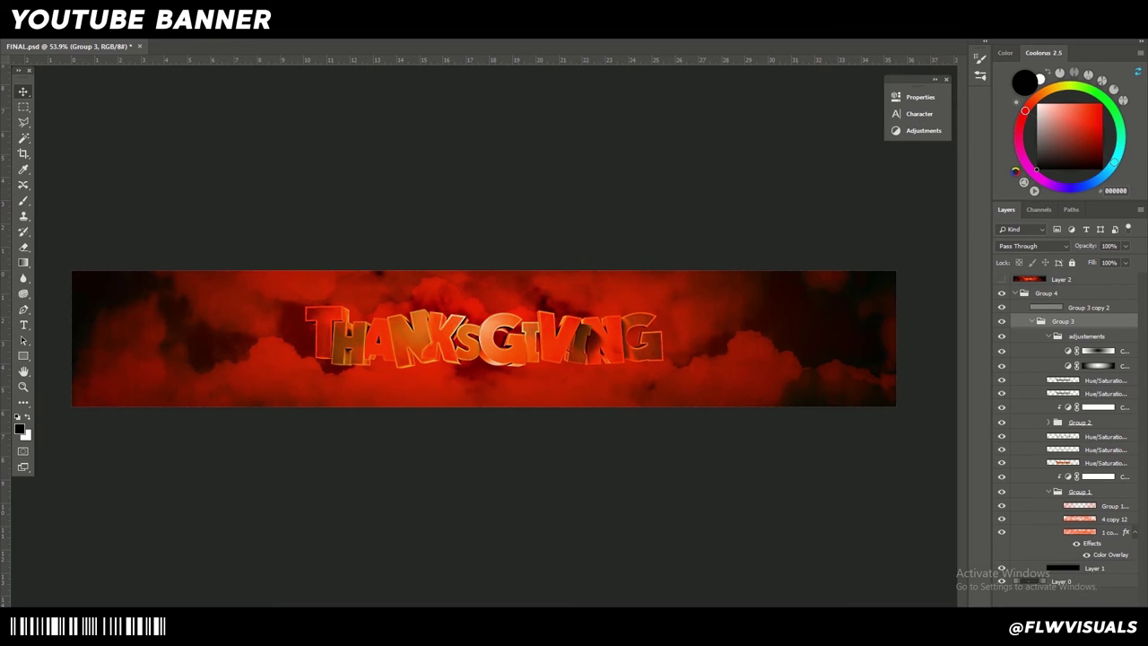
left_click(1088, 308)
key("Delete")
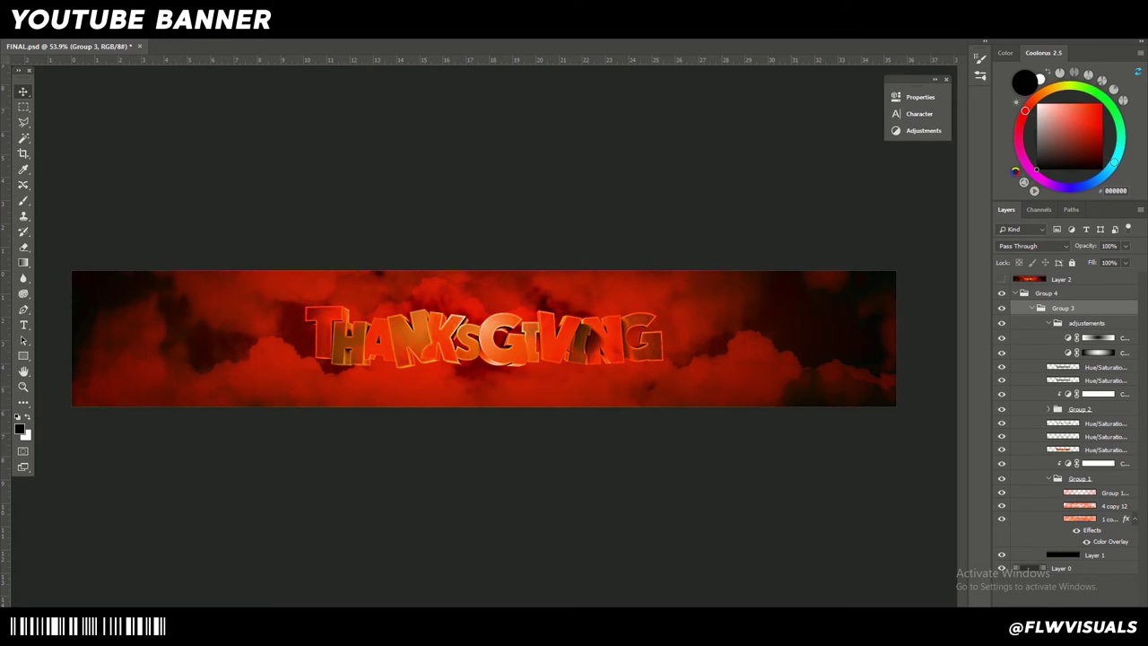
left_click(1015, 293)
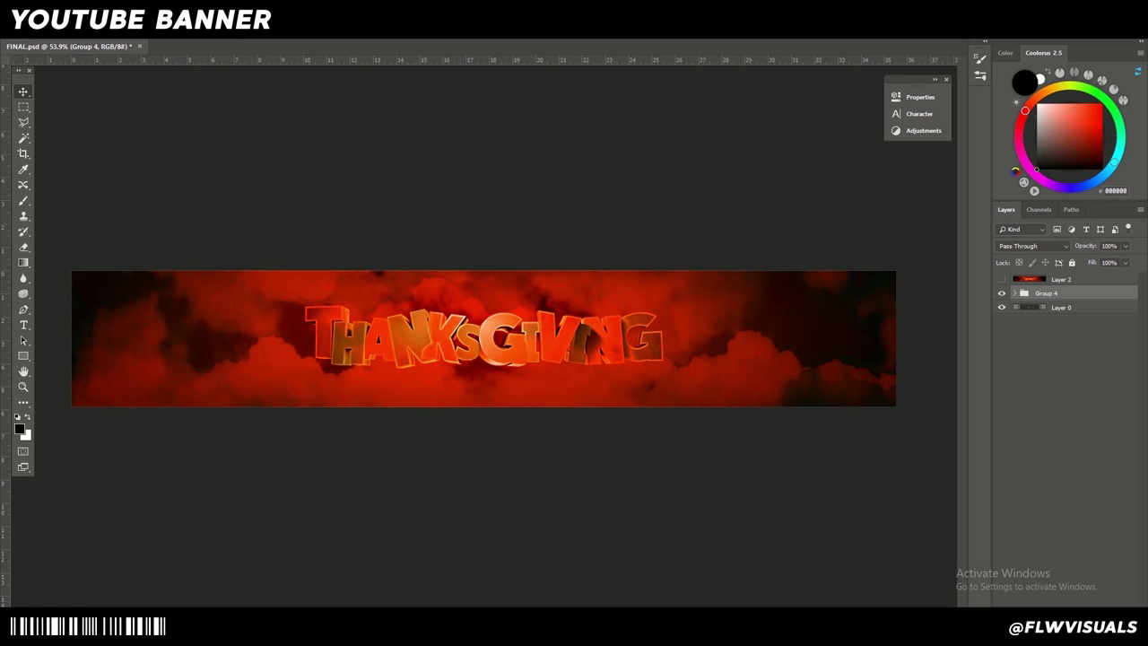
- Turn Layer 2 back on and compare the banner with and without its color grading, in full and close up on the lettering
left_click(1002, 279)
left_click(1002, 279)
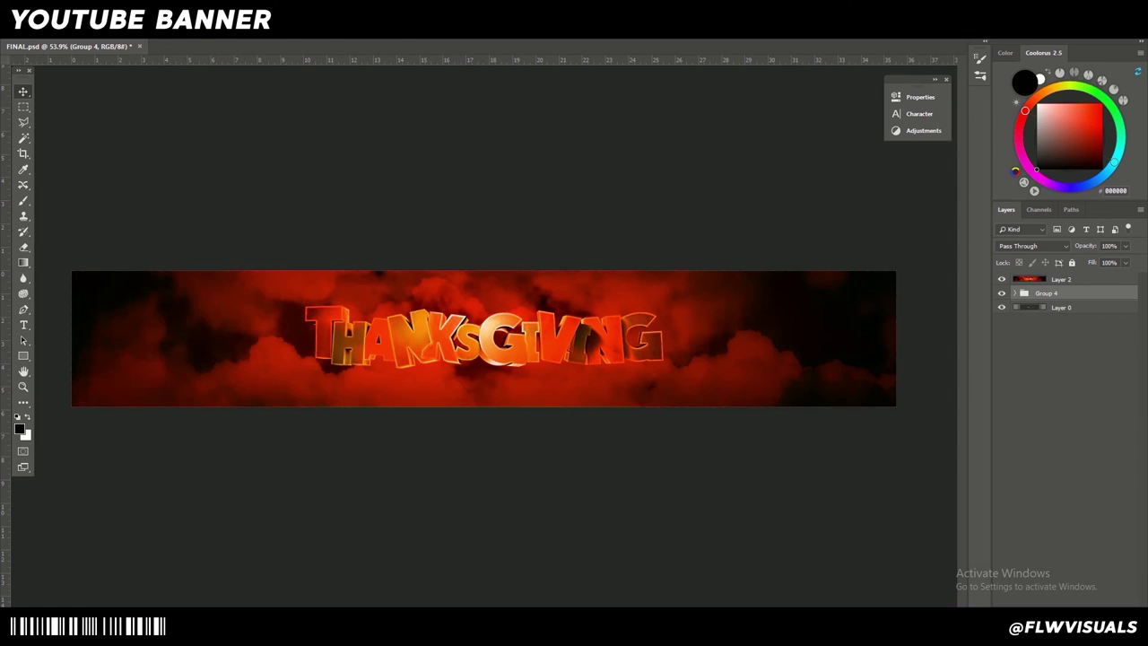
scroll(484, 339, "up", 2)
scroll(485, 334, "up", 2)
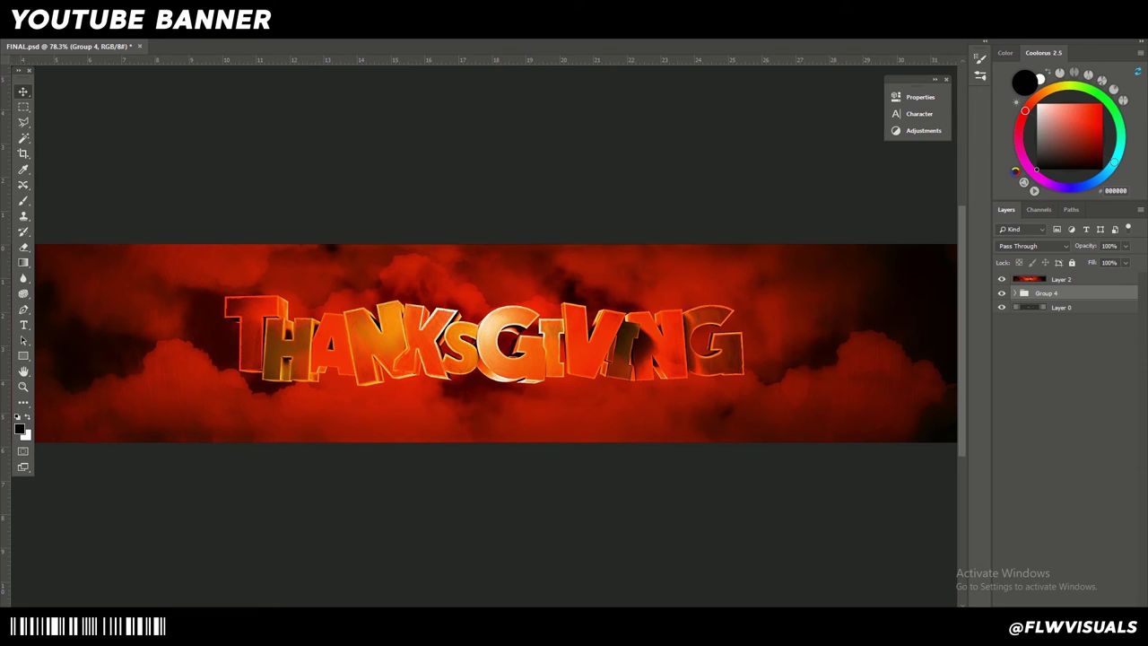
scroll(484, 343, "down", 1)
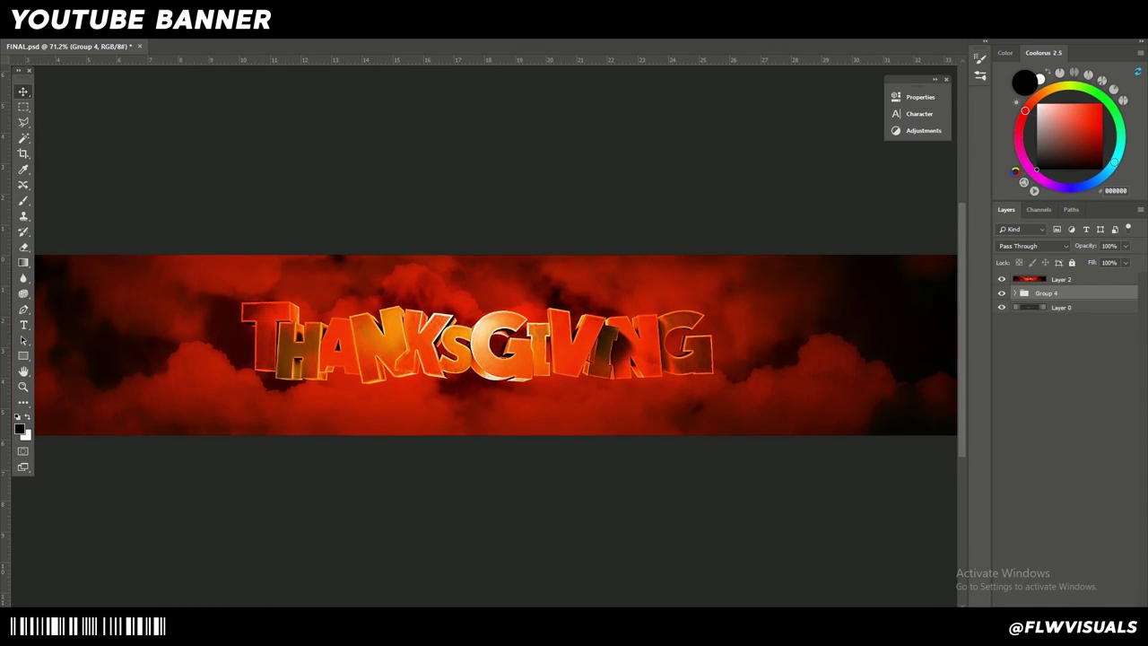
left_click(1001, 279)
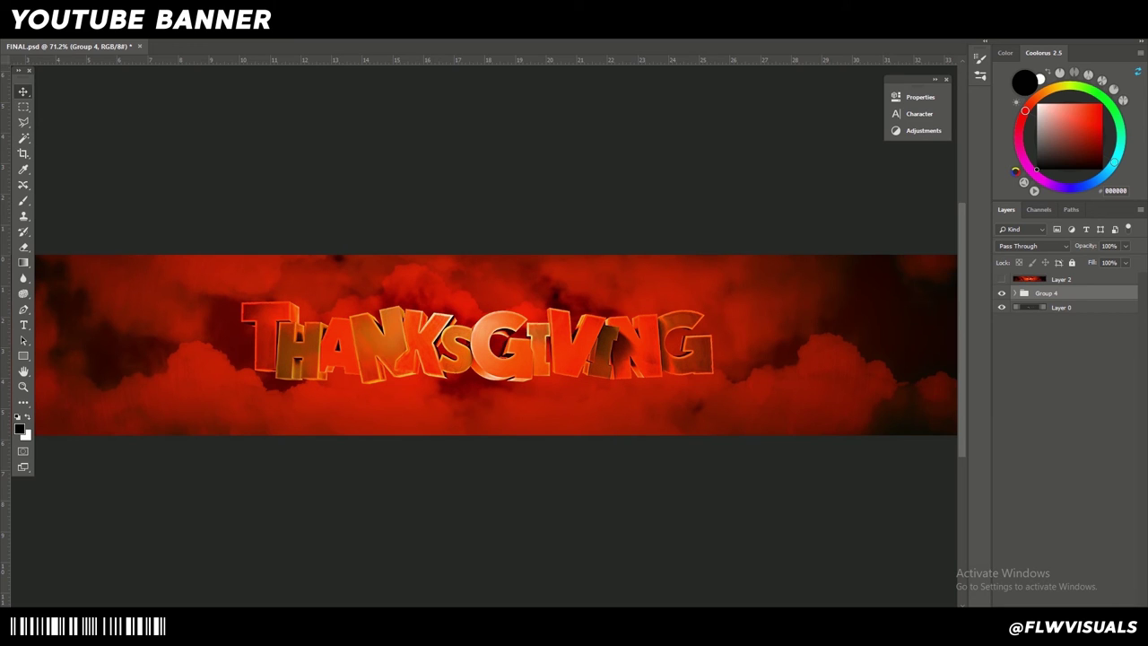
scroll(465, 367, "up", 9)
left_click(1002, 279)
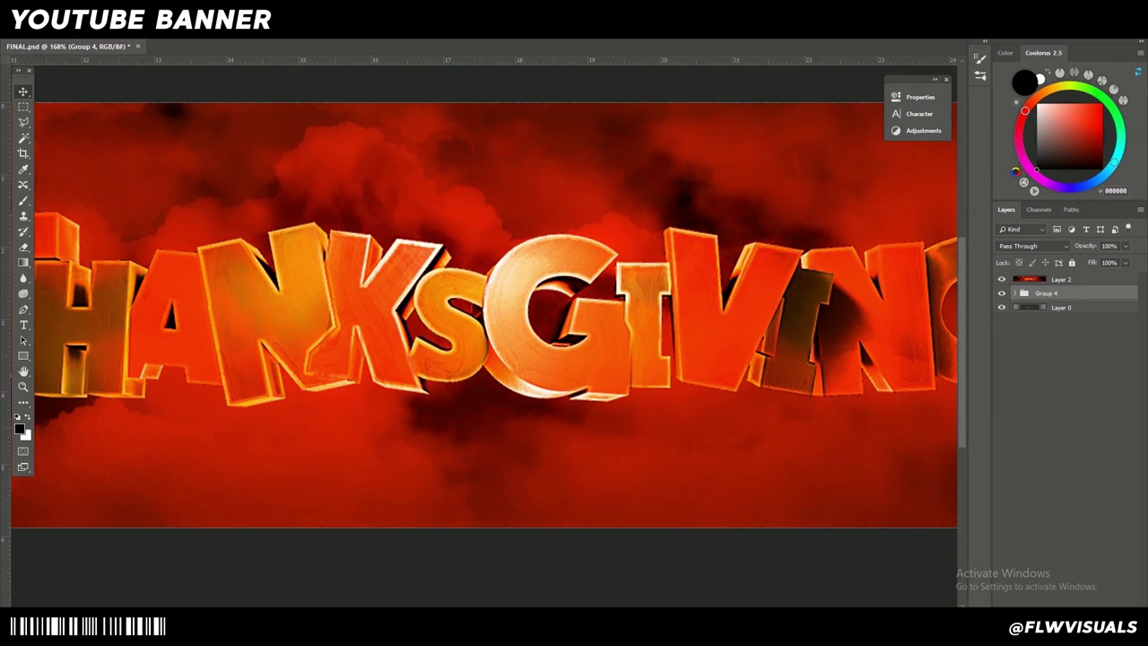
left_click(1002, 279)
left_click(1002, 279)
scroll(493, 297, "down", 9)
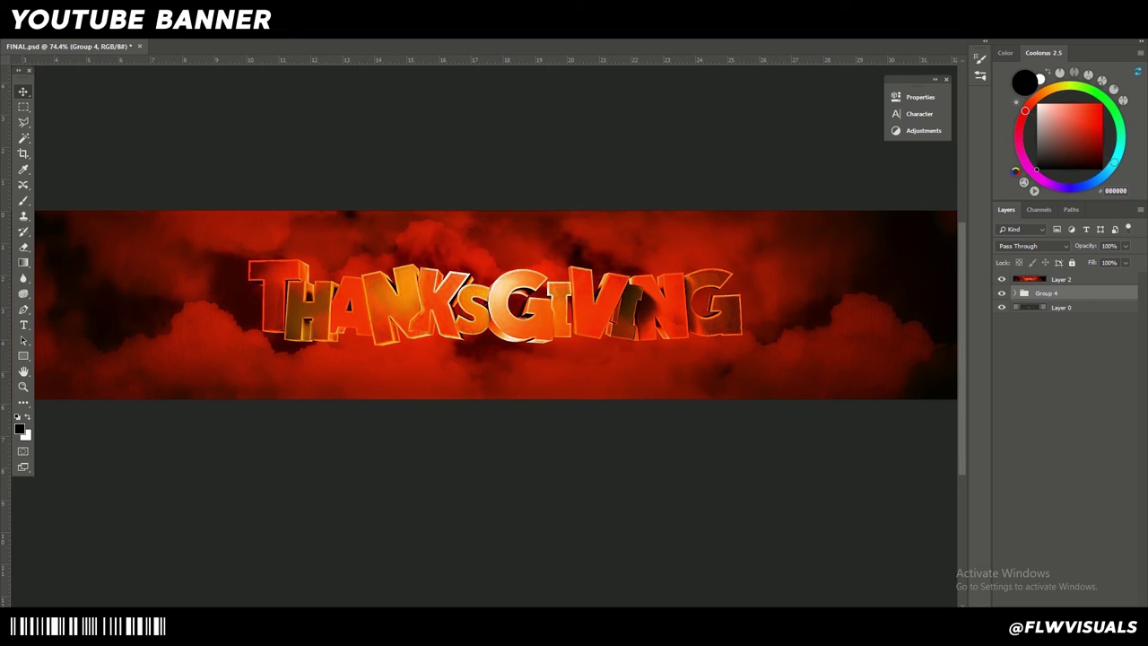
scroll(448, 440, "down", 2)
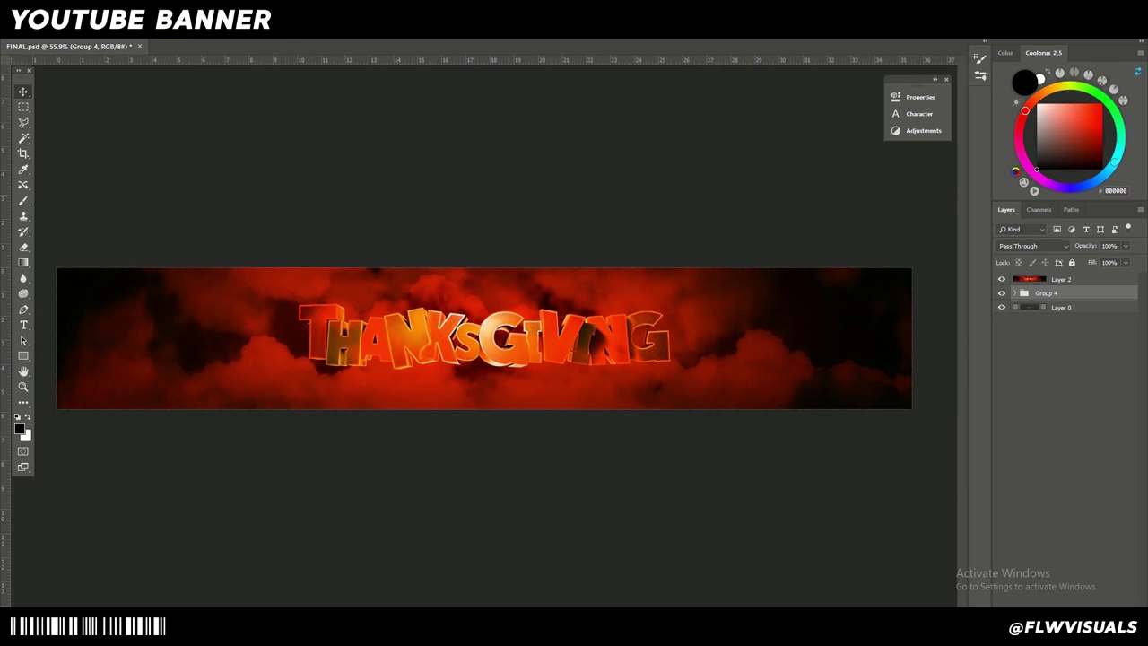